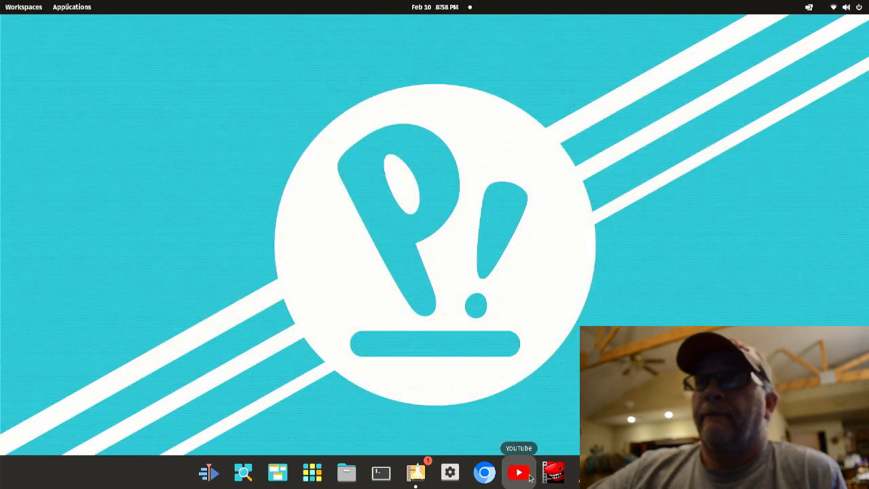
- Open Lightworks and create a new local project named "lightworks audio"
{"action": "left_click", "coordinate": [553, 477]}
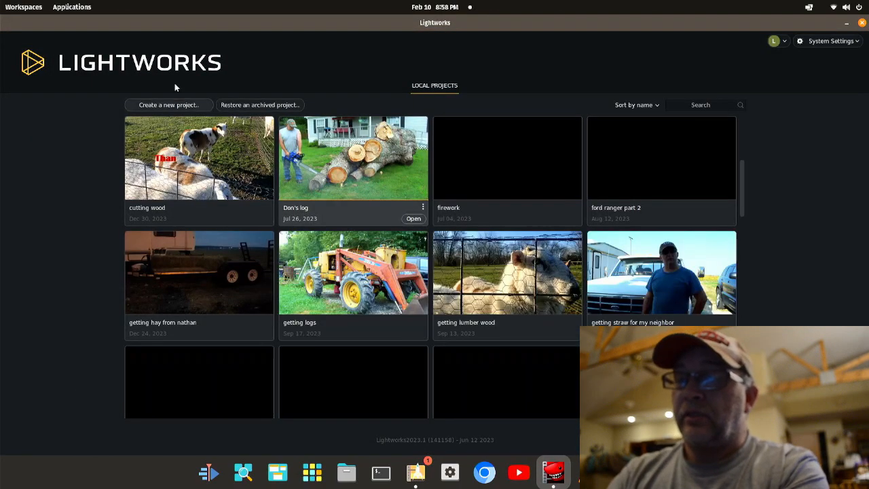
{"action": "left_click", "coordinate": [182, 106]}
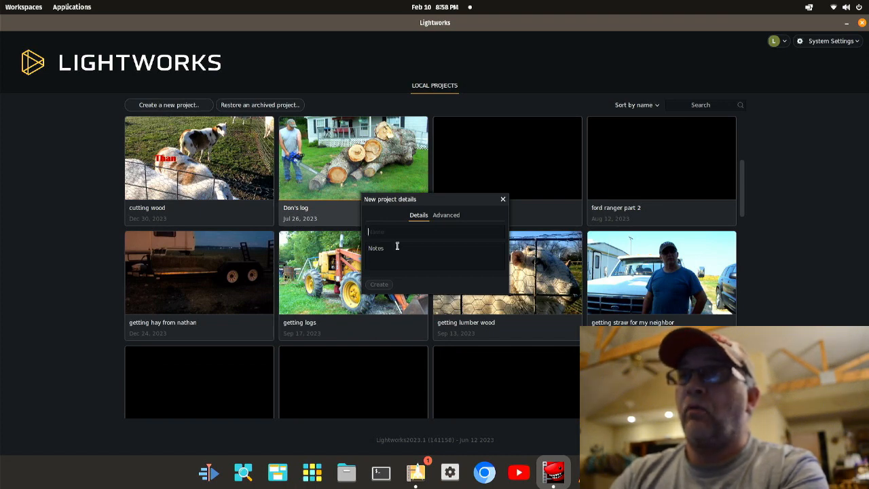
{"action": "type", "text": "("}
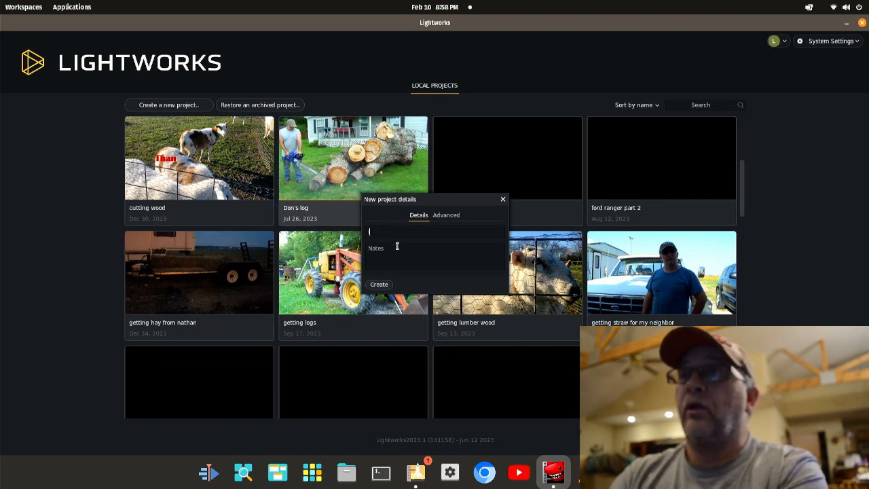
{"action": "type", "text": "ightwor"}
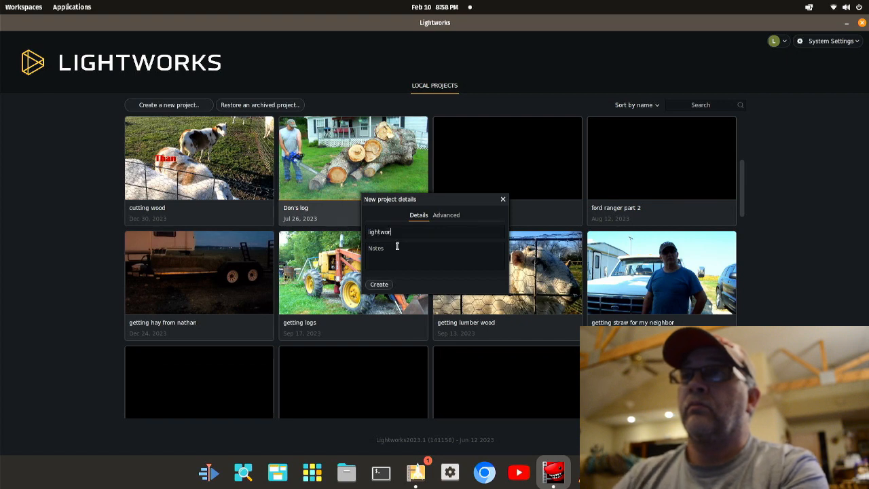
{"action": "type", "text": "ks audio"}
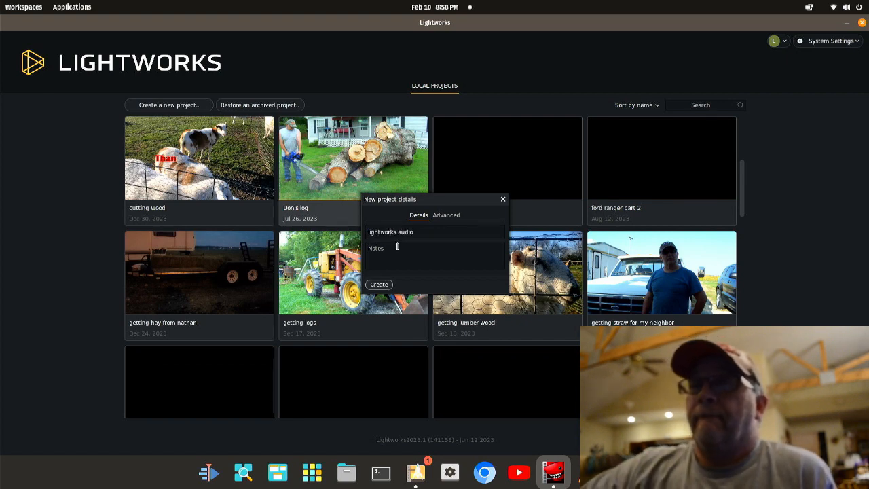
{"action": "left_click", "coordinate": [385, 289]}
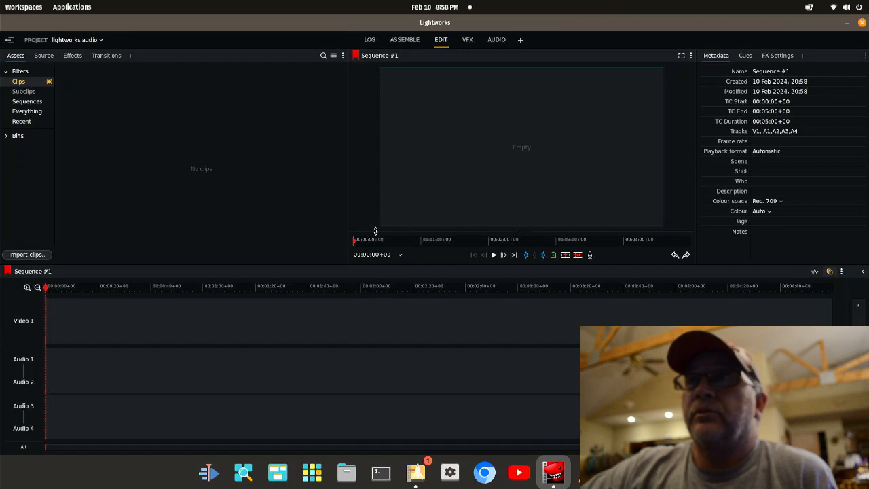
- Import the clip 100_0691.MOV from the first "Cutting wood" folder inside the home directory's Videos folder, and close the import window
{"action": "left_click", "coordinate": [35, 255]}
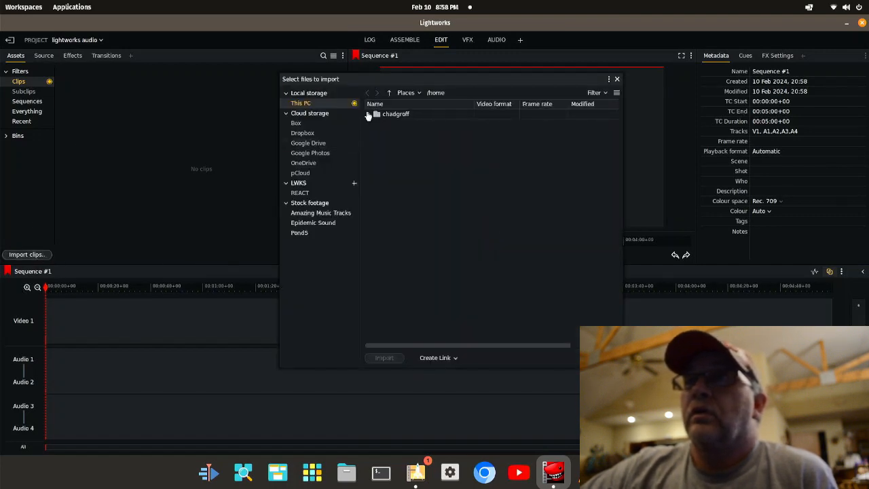
{"action": "left_click", "coordinate": [369, 118]}
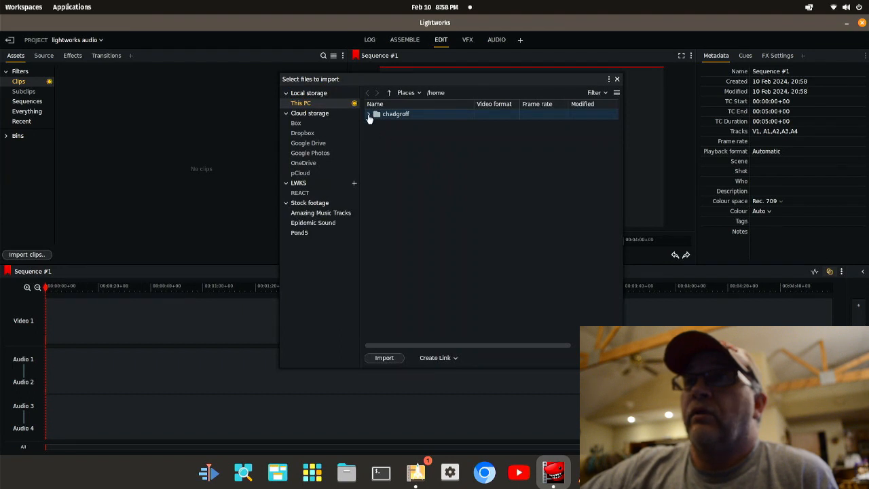
{"action": "left_click", "coordinate": [369, 115]}
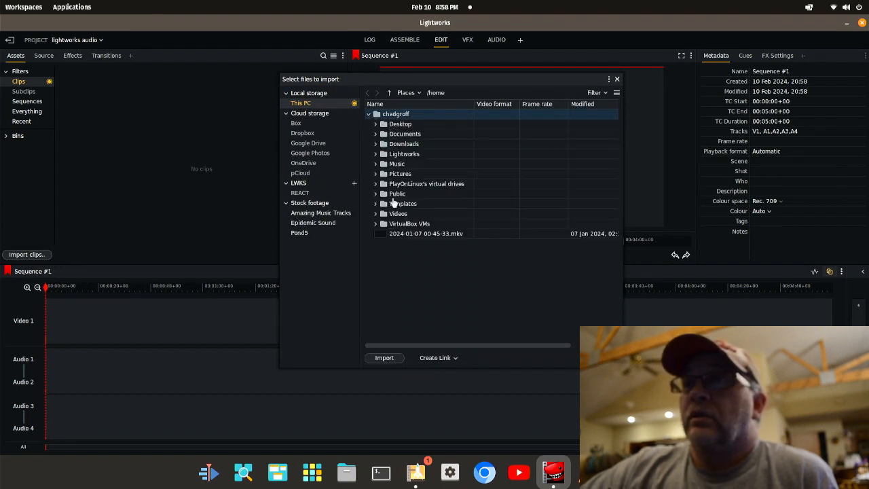
{"action": "left_click", "coordinate": [377, 213]}
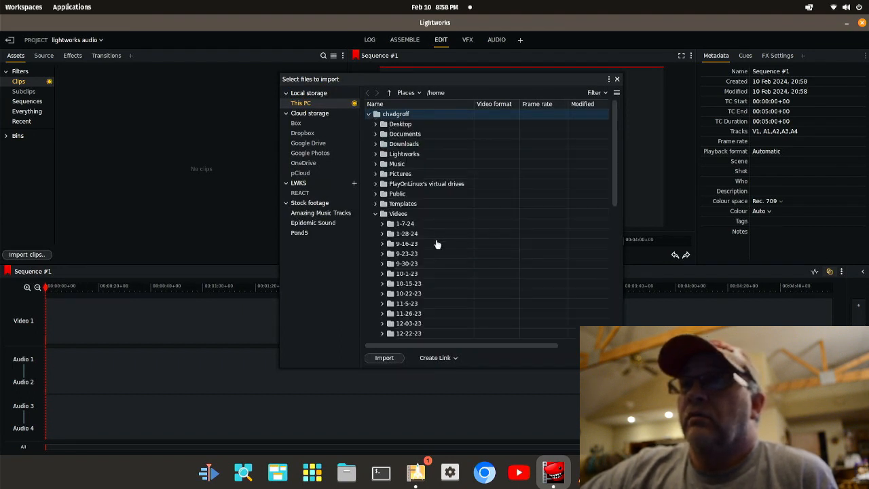
{"action": "scroll", "coordinate": [438, 245], "scroll_direction": "down", "scroll_amount": 1}
{"action": "scroll", "coordinate": [439, 245], "scroll_direction": "down", "scroll_amount": 4}
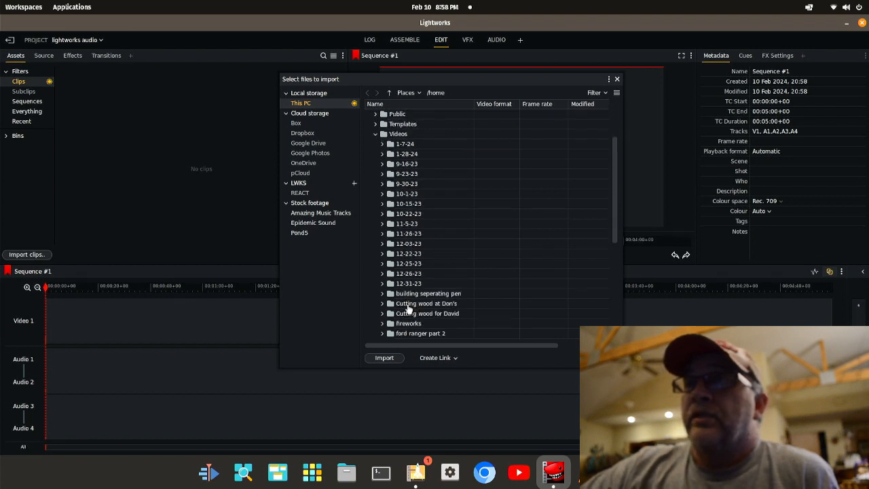
{"action": "left_click", "coordinate": [382, 303]}
{"action": "scroll", "coordinate": [488, 275], "scroll_direction": "down", "scroll_amount": 5}
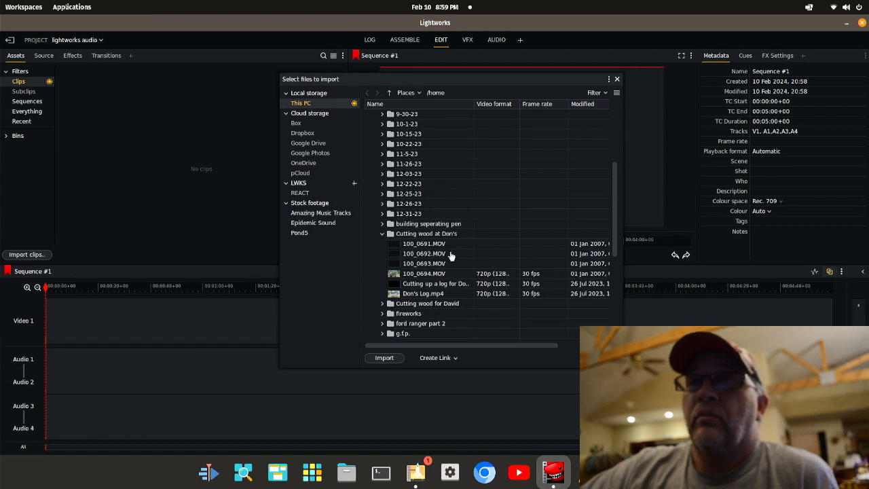
{"action": "left_click_drag", "start_coordinate": [423, 246], "coordinate": [117, 328]}
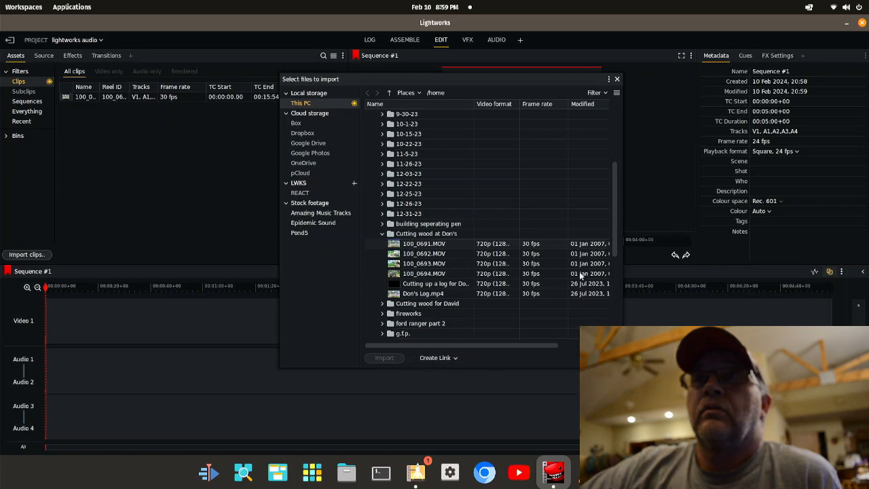
{"action": "left_click", "coordinate": [616, 81]}
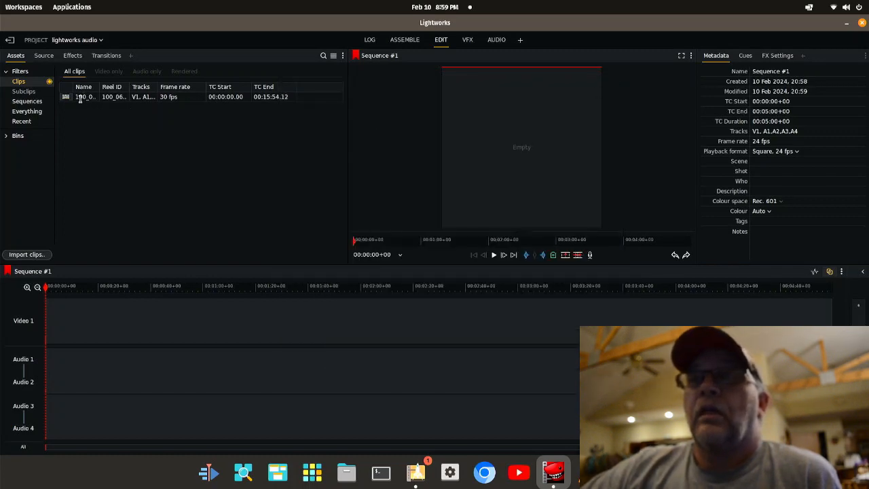
- Place the 100_0691 clip at the start of the Sequence #1 timeline and play its opening seconds to check the audio
{"action": "left_click_drag", "start_coordinate": [66, 98], "coordinate": [77, 319]}
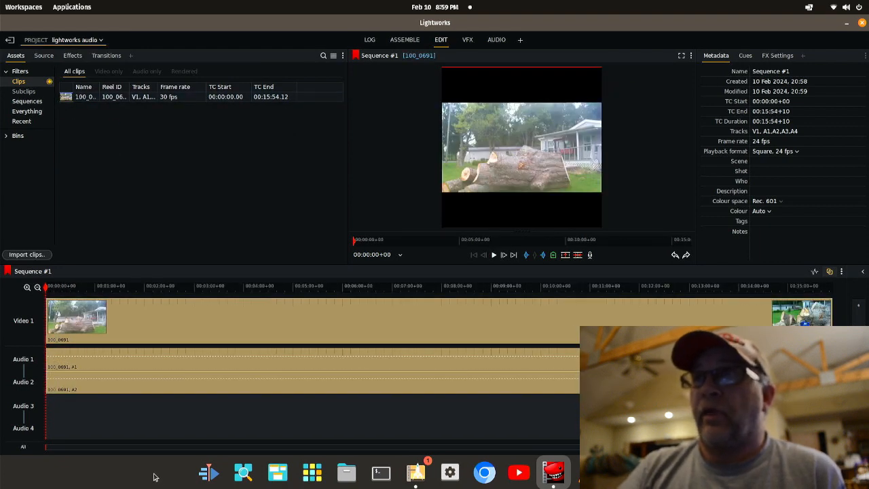
{"action": "key", "text": "space"}
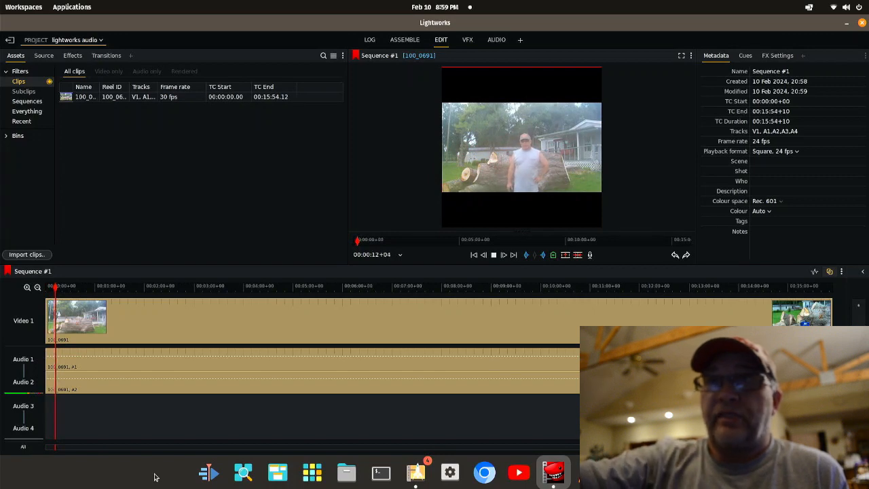
{"action": "key", "text": "space"}
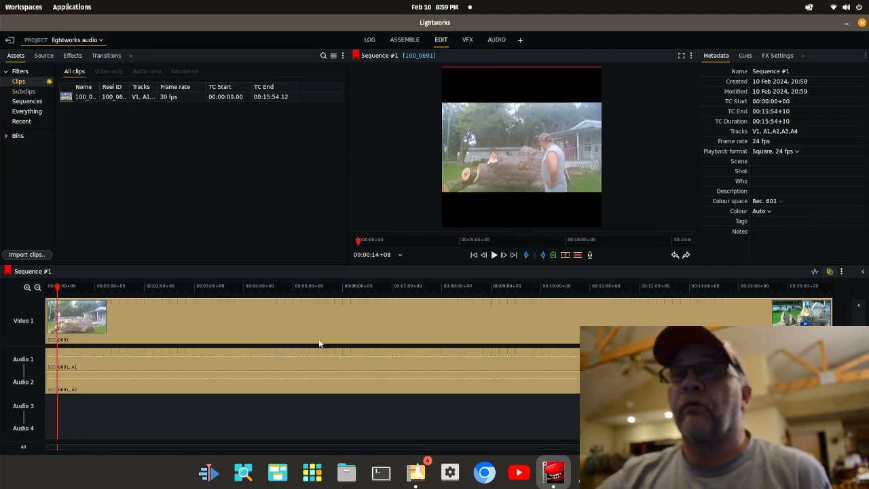
{"action": "left_click", "coordinate": [298, 368]}
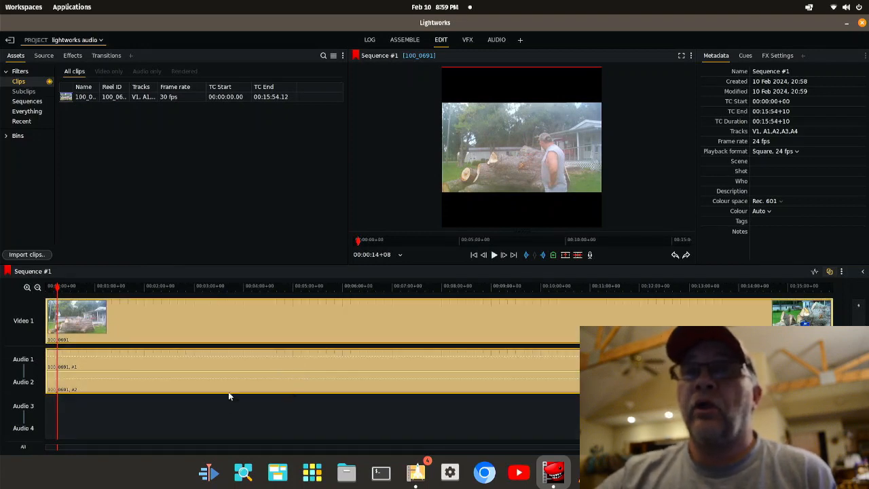
{"action": "left_click", "coordinate": [226, 418]}
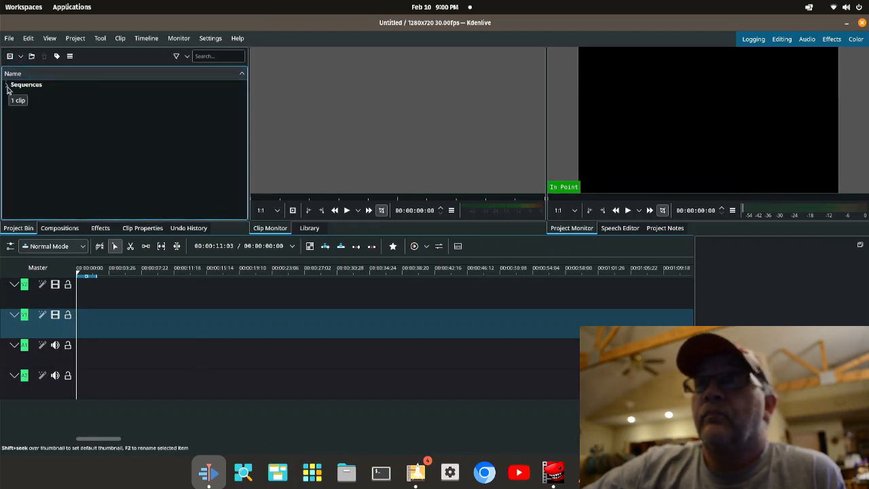
- In Kdenlive, add 100_0691.MOV from the same wood-cutting folder in Videos to the project bin and switch to the clip's profile
{"action": "left_click", "coordinate": [21, 56]}
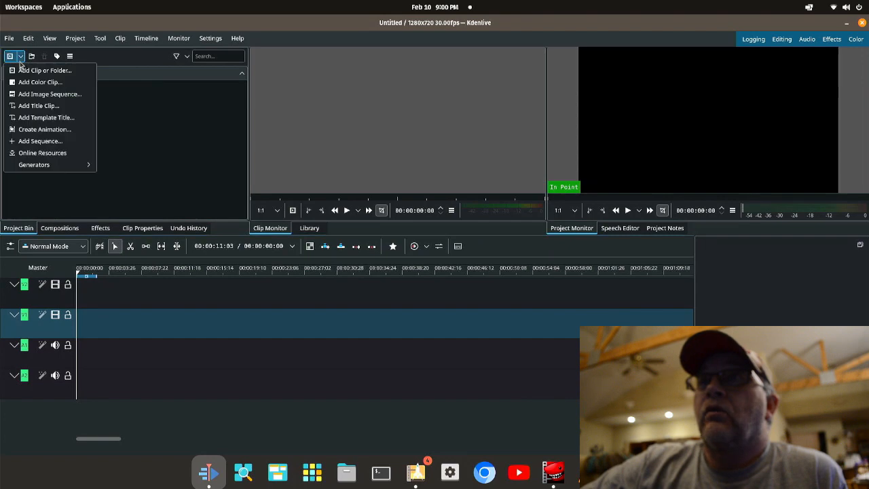
{"action": "left_click", "coordinate": [22, 70]}
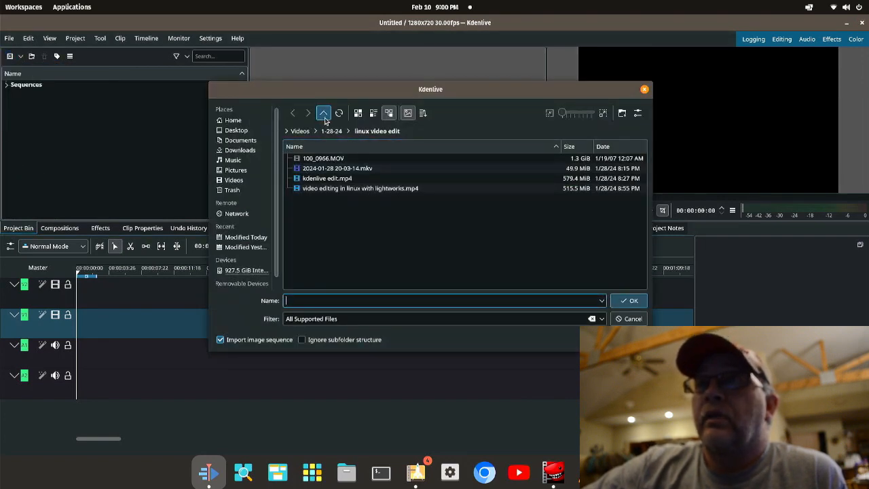
{"action": "left_click", "coordinate": [324, 113]}
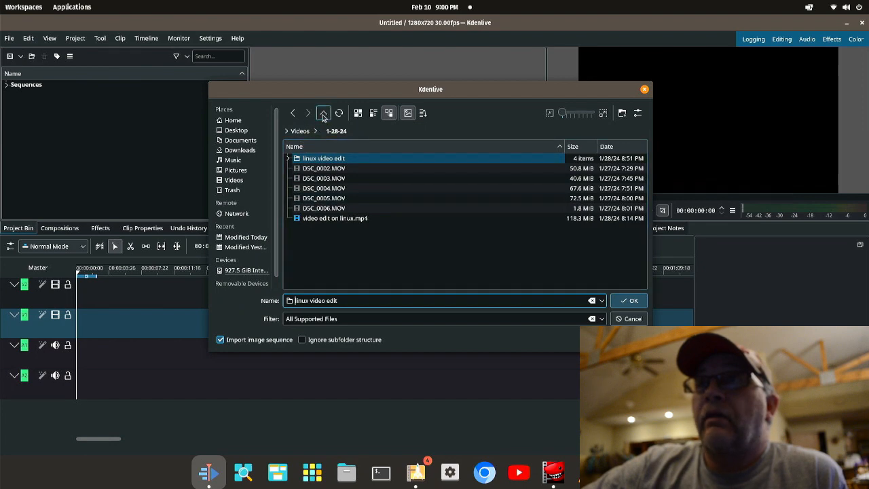
{"action": "left_click", "coordinate": [324, 113]}
{"action": "scroll", "coordinate": [326, 207], "scroll_direction": "down", "scroll_amount": 5}
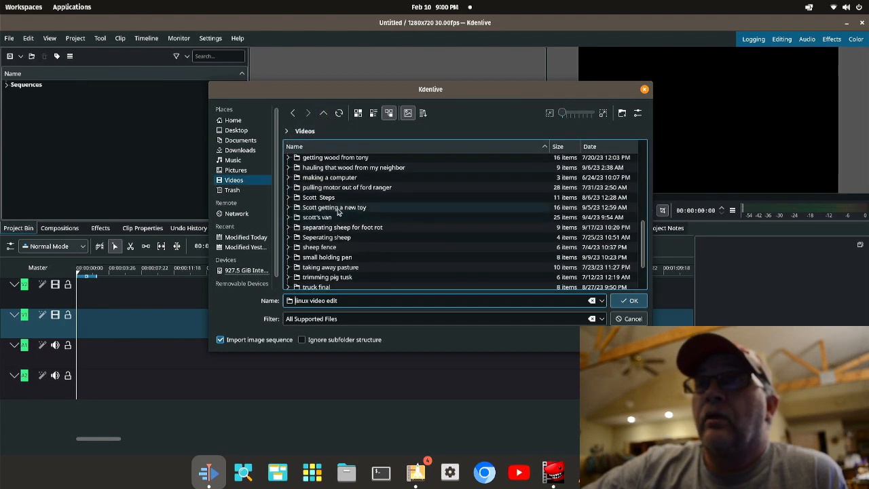
{"action": "scroll", "coordinate": [340, 211], "scroll_direction": "up", "scroll_amount": 3}
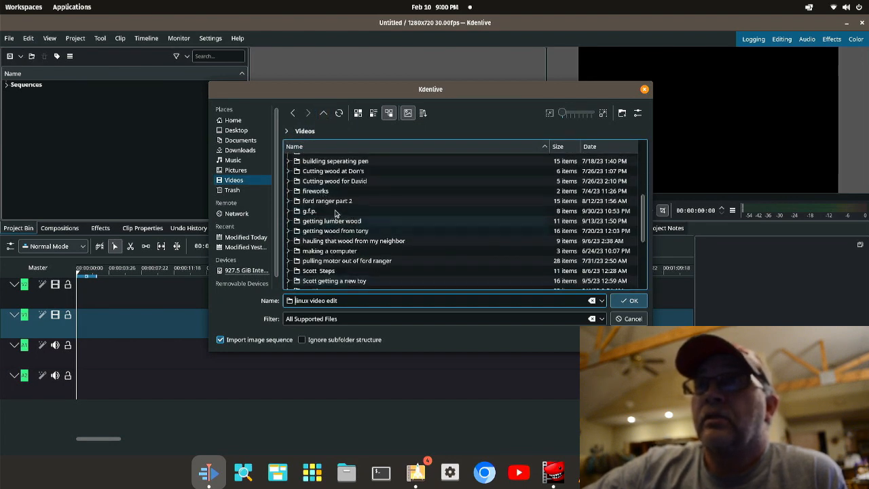
{"action": "left_click", "coordinate": [288, 175]}
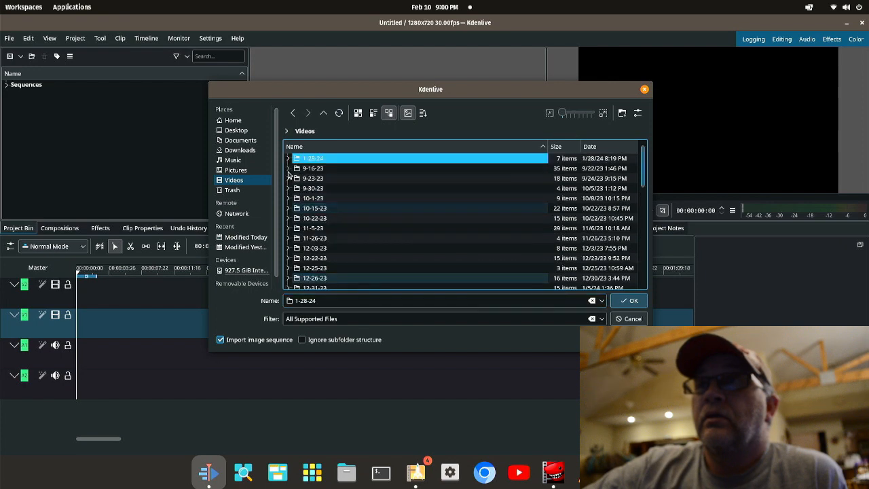
{"action": "scroll", "coordinate": [356, 209], "scroll_direction": "down", "scroll_amount": 5}
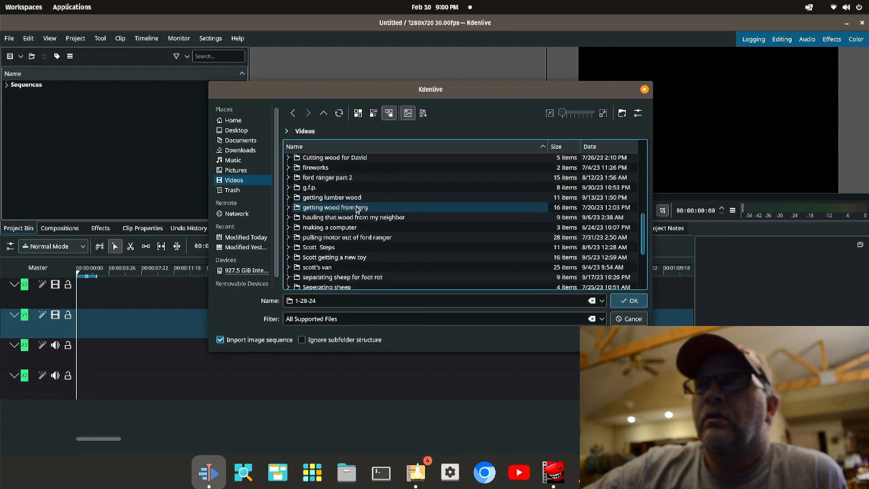
{"action": "scroll", "coordinate": [349, 199], "scroll_direction": "up", "scroll_amount": 10}
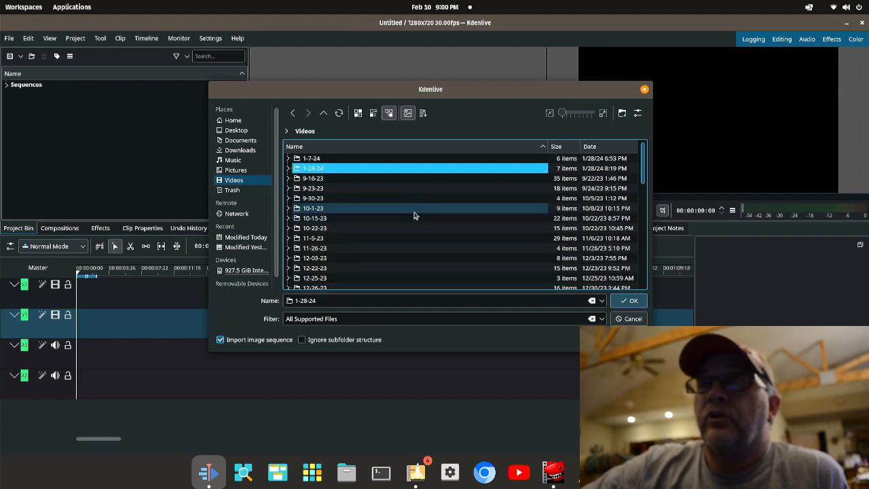
{"action": "scroll", "coordinate": [415, 215], "scroll_direction": "down", "scroll_amount": 6}
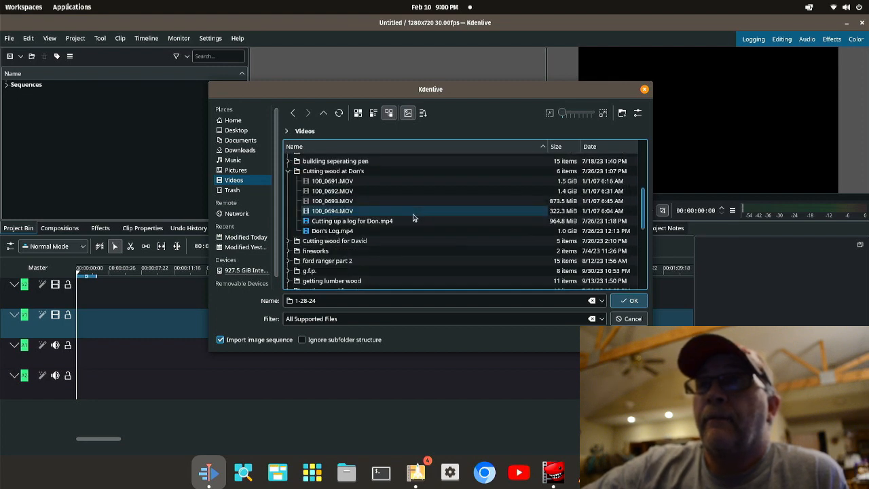
{"action": "left_click", "coordinate": [323, 182]}
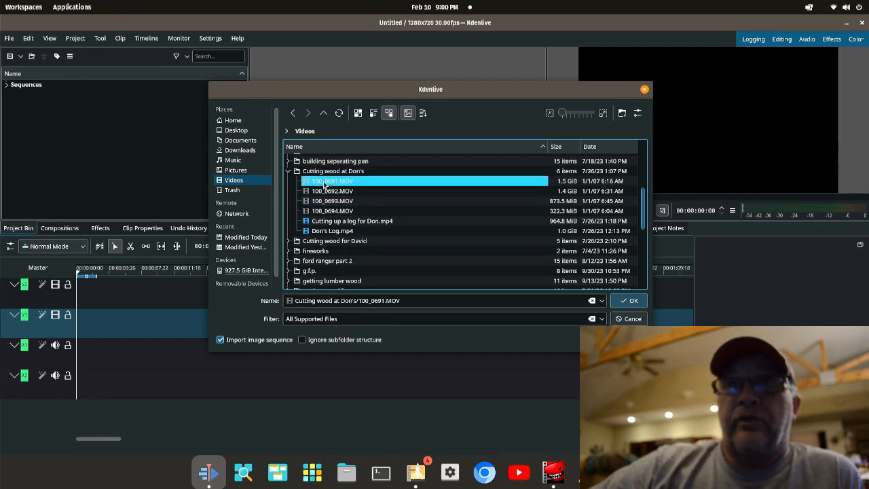
{"action": "double_click", "coordinate": [324, 182]}
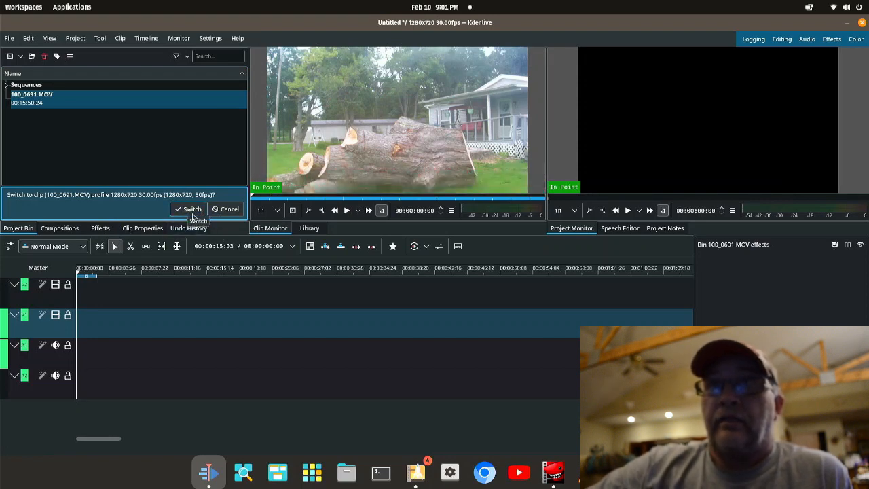
{"action": "left_click", "coordinate": [189, 210]}
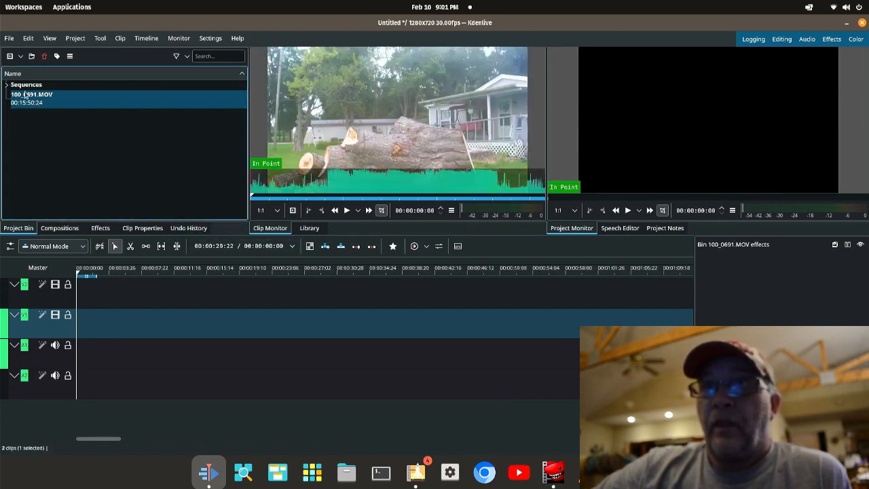
- Place 100_0691.MOV at the start of tracks V1 and A1, and play its opening seconds in the clip monitor
{"action": "left_click_drag", "start_coordinate": [30, 99], "coordinate": [73, 356]}
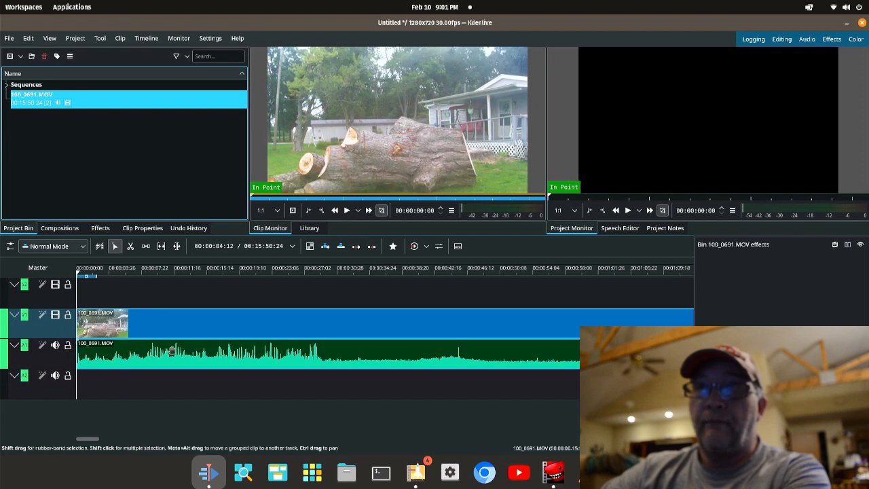
{"action": "key", "text": "space"}
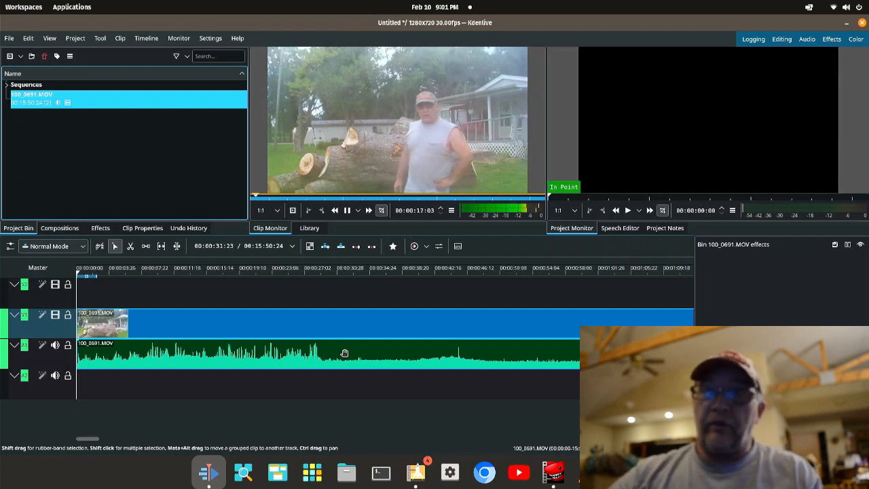
{"action": "key", "text": "space"}
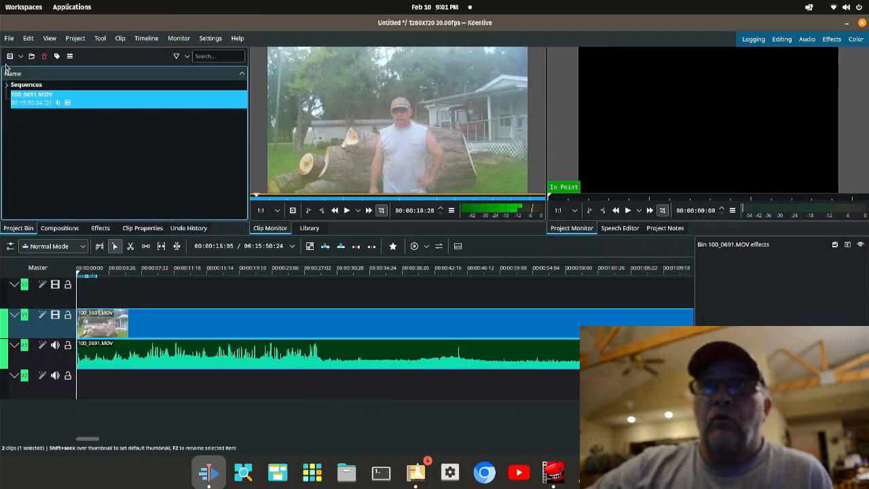
- Open the render settings and set the MP4 output file to "lightworks audio kdenlive" in the Videos folder
{"action": "left_click", "coordinate": [76, 41]}
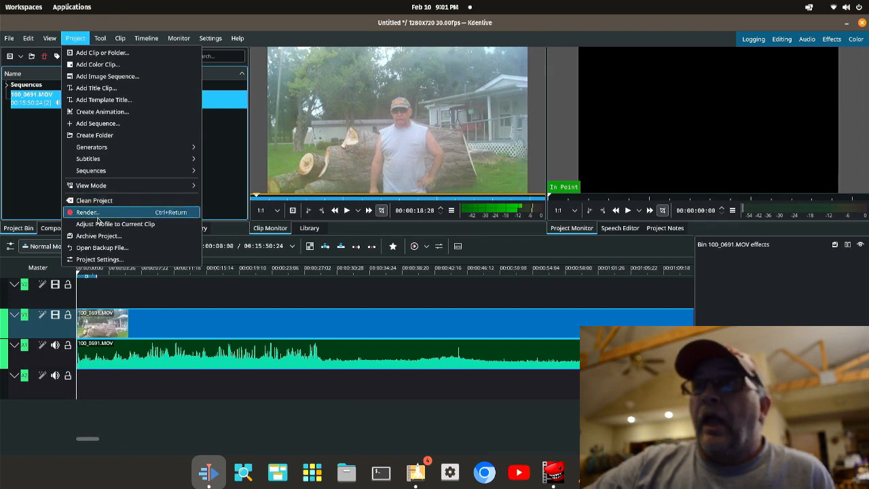
{"action": "left_click", "coordinate": [87, 212]}
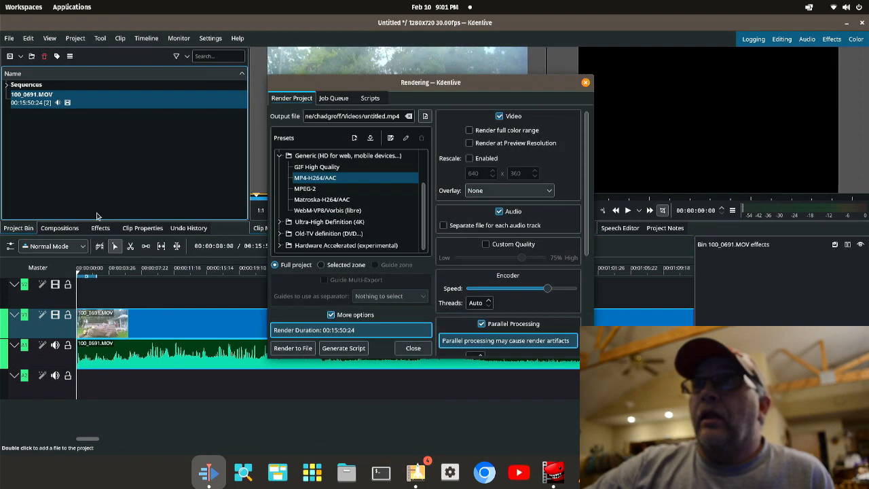
{"action": "left_click", "coordinate": [425, 117]}
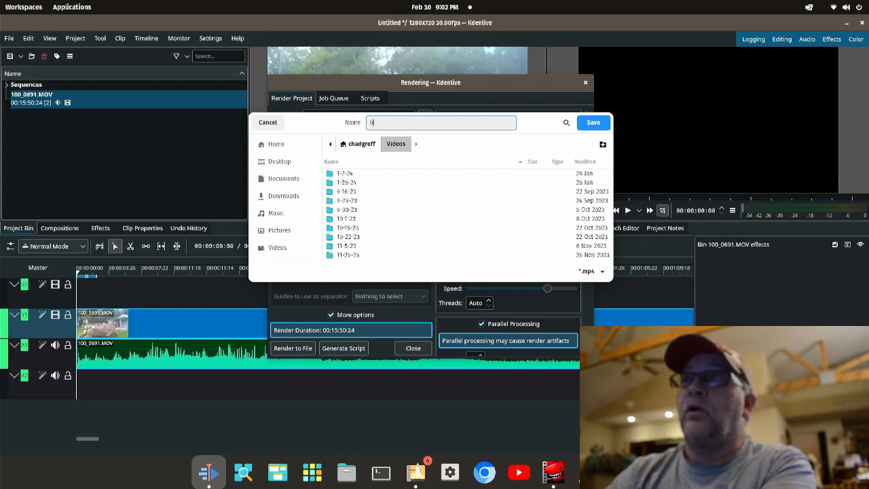
{"action": "type", "text": "works"}
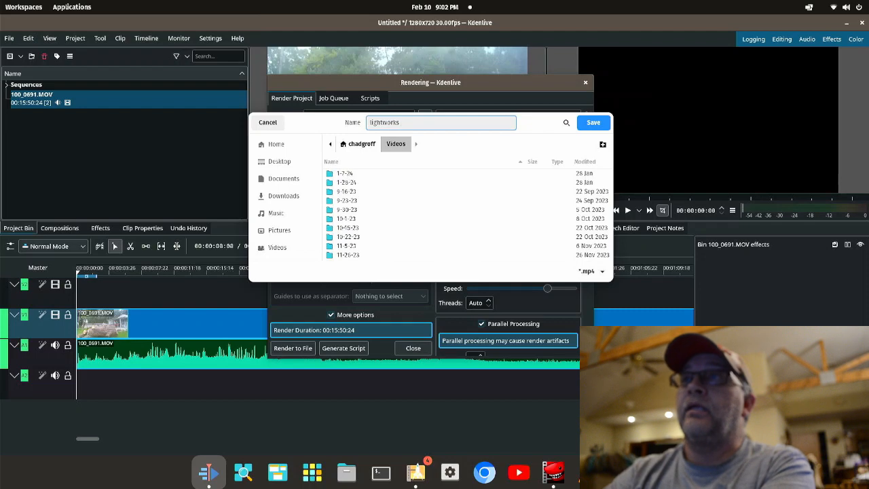
{"action": "type", "text": " audio kdenlive"}
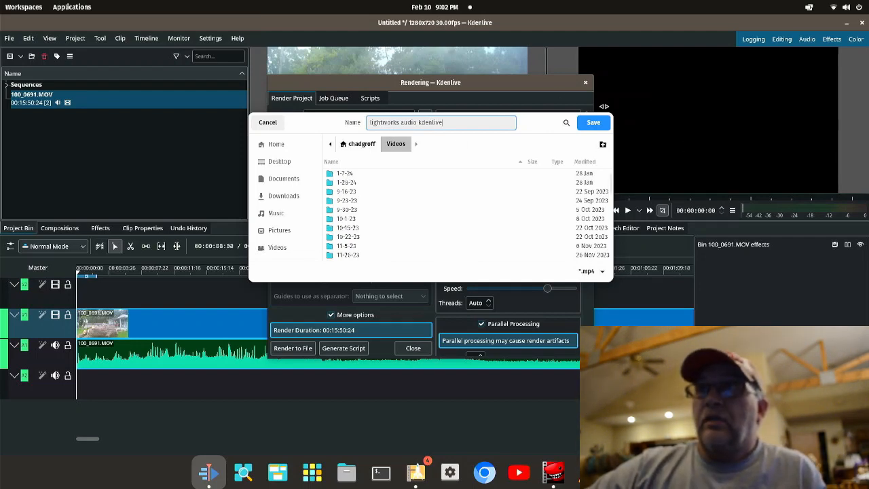
{"action": "left_click", "coordinate": [596, 125]}
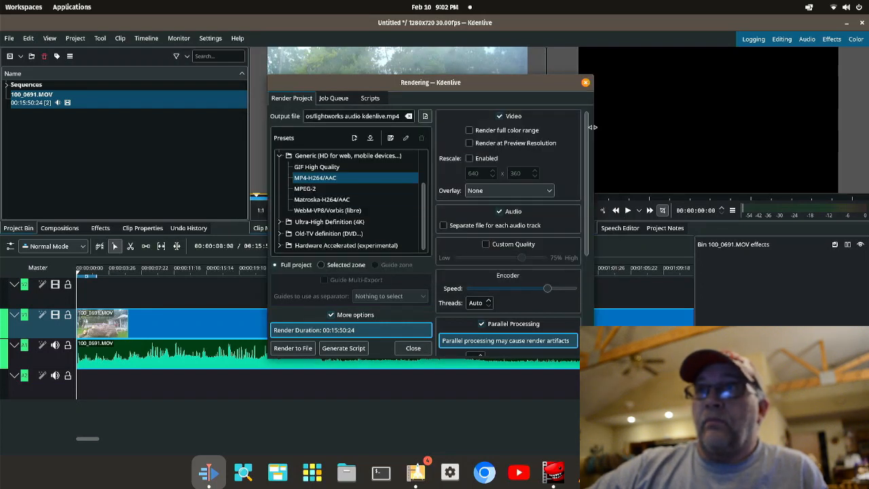
{"action": "left_click", "coordinate": [425, 116]}
{"action": "scroll", "coordinate": [377, 193], "scroll_direction": "down", "scroll_amount": 5}
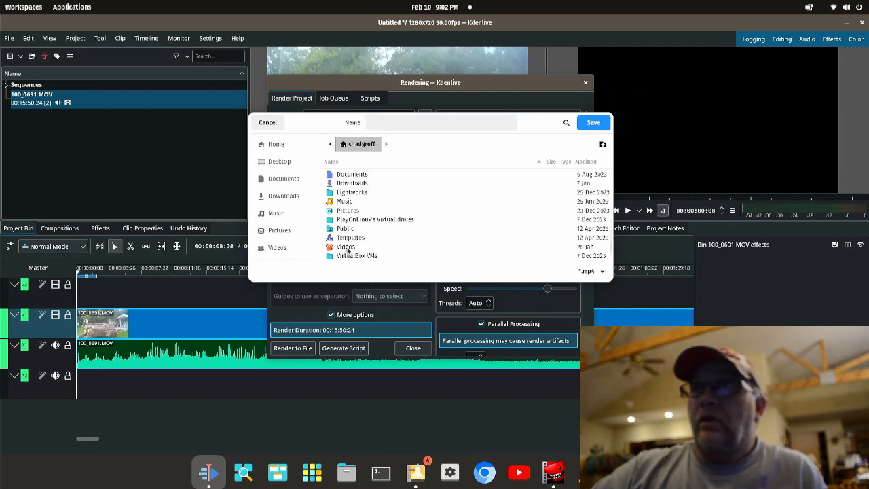
{"action": "double_click", "coordinate": [345, 247]}
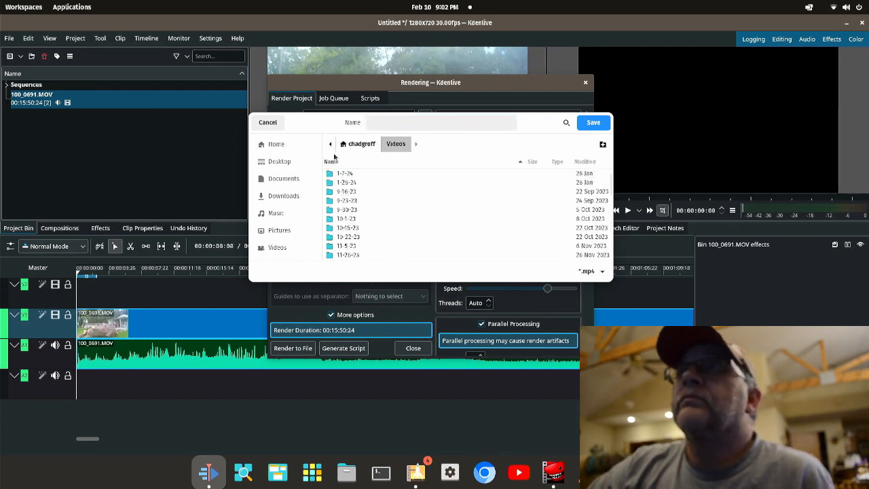
{"action": "left_click", "coordinate": [268, 122]}
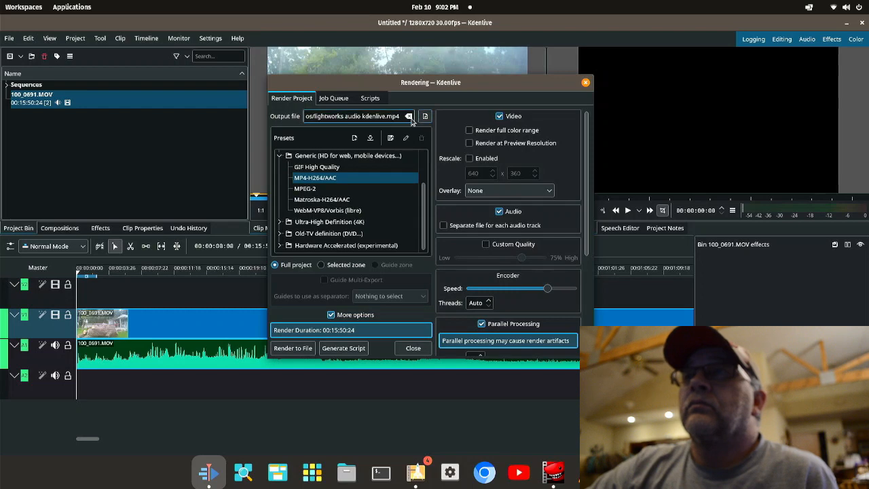
- Clear the output file path and choose the first "Cutting wood" folder inside Videos as the new render location
{"action": "left_click", "coordinate": [408, 116]}
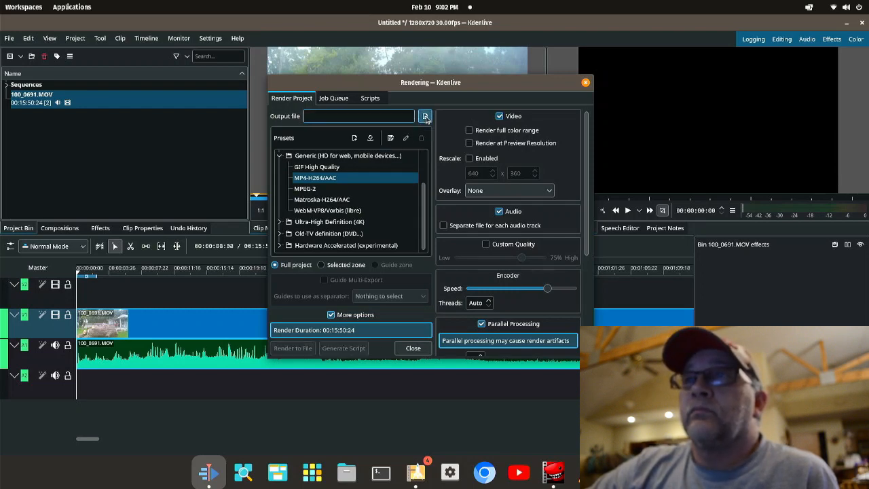
{"action": "left_click", "coordinate": [424, 116]}
{"action": "scroll", "coordinate": [387, 187], "scroll_direction": "down", "scroll_amount": 5}
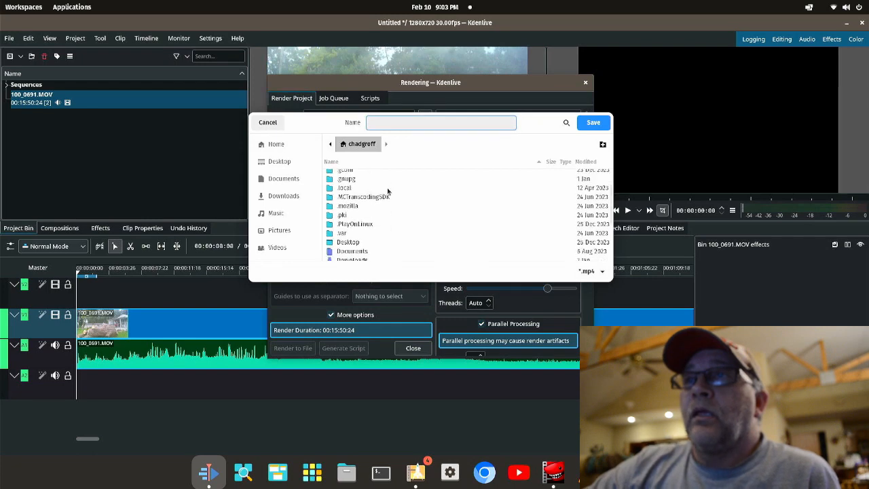
{"action": "double_click", "coordinate": [351, 249]}
{"action": "scroll", "coordinate": [368, 219], "scroll_direction": "down", "scroll_amount": 5}
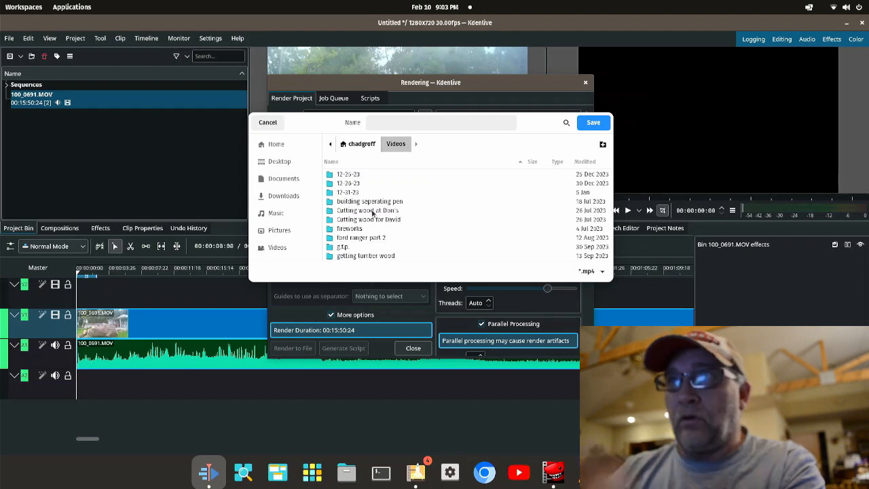
{"action": "double_click", "coordinate": [371, 211]}
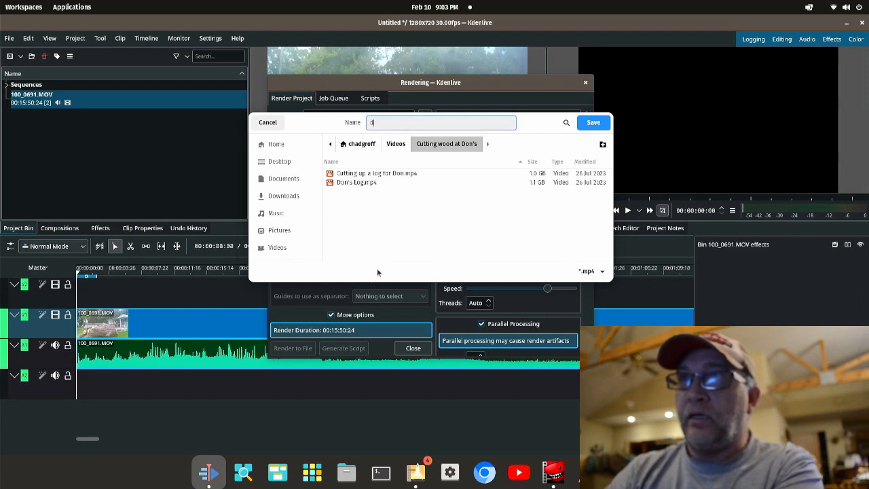
- Name the render output "kdenlive lightworks audio" and save it as the output file
{"action": "key", "text": "BackSpace"}
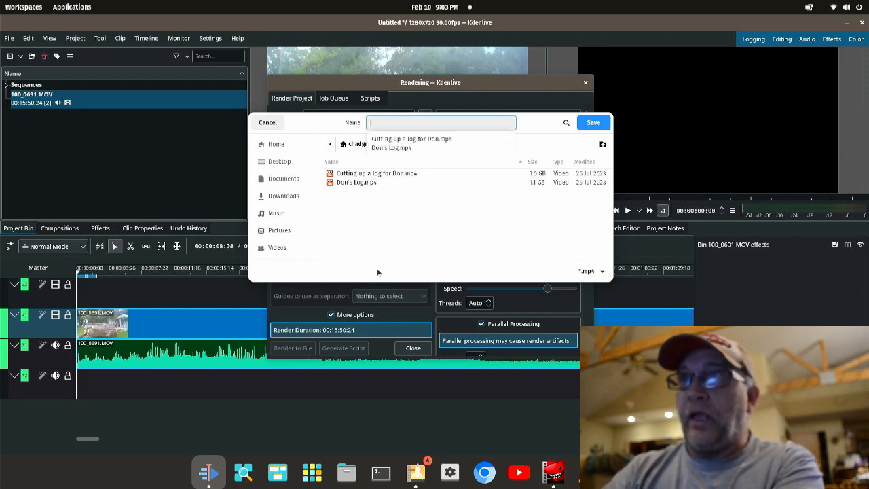
{"action": "type", "text": "kdenliv"}
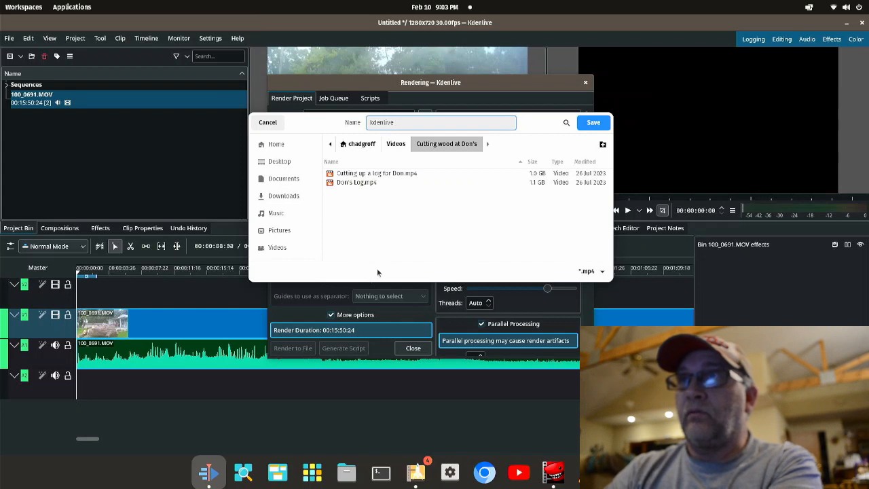
{"action": "type", "text": "e "}
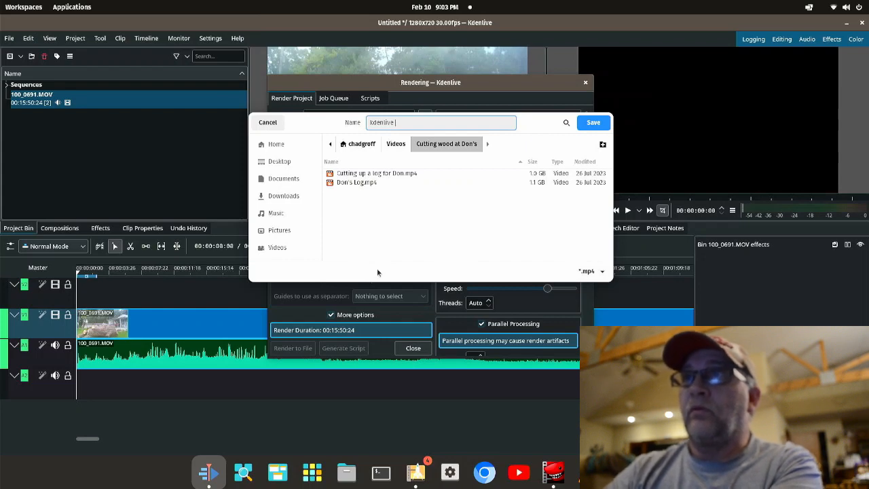
{"action": "type", "text": "cutting wo"}
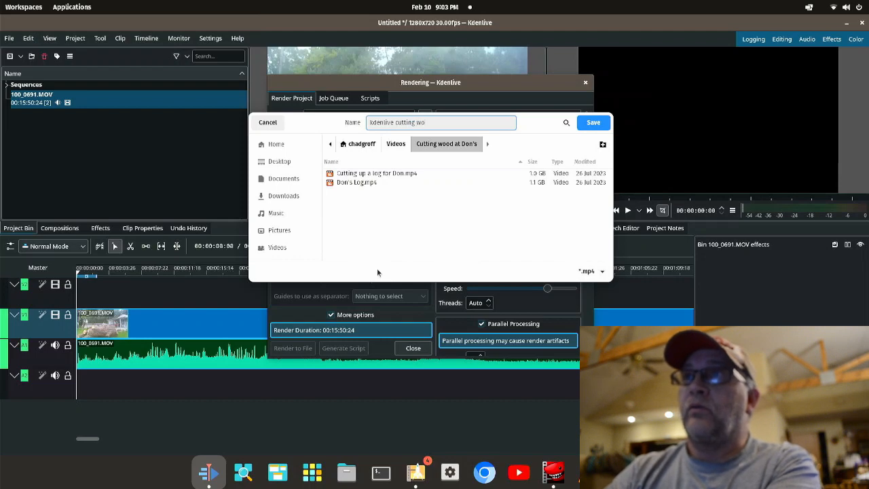
{"action": "key", "text": "BackSpace"}
{"action": "key", "text": "BackSpace"}
{"action": "key", "text": "BackSpace"}
{"action": "key", "text": "BackSpace"}
{"action": "key", "text": "BackSpace"}
{"action": "key", "text": "BackSpace"}
{"action": "key", "text": "BackSpace"}
{"action": "type", "text": "lightworks audio"}
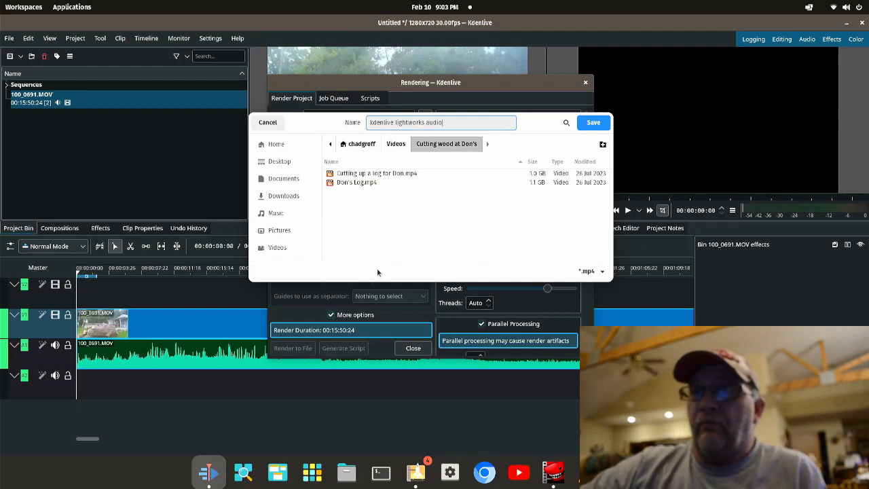
{"action": "key", "text": "Return"}
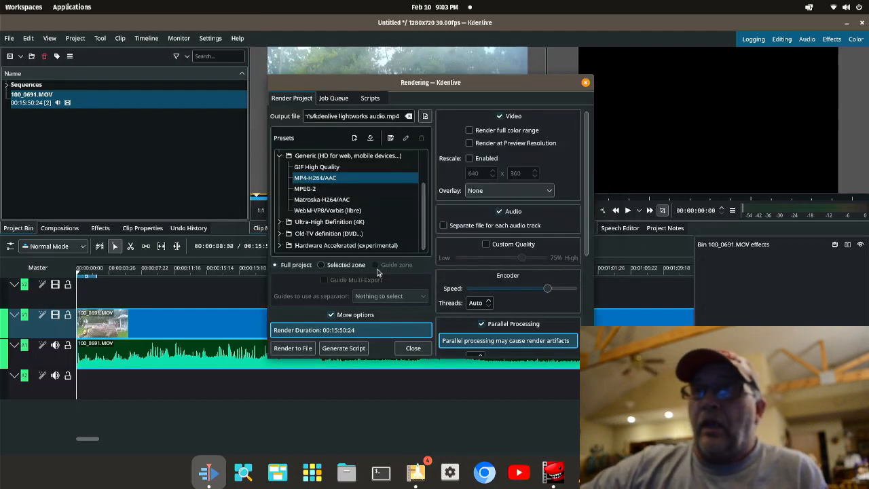
- Render the full project to the MP4 file, and quit Kdenlive without saving the project once rendering is complete
{"action": "left_click", "coordinate": [292, 348]}
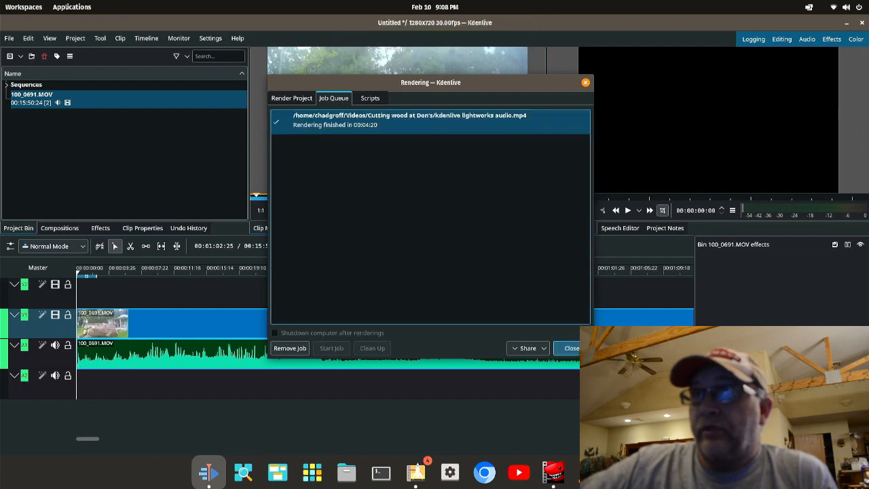
{"action": "left_click", "coordinate": [577, 350]}
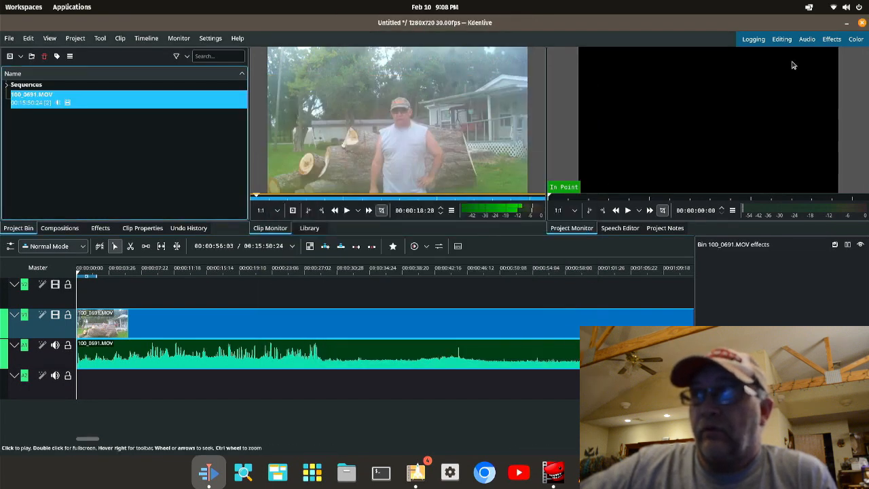
{"action": "left_click", "coordinate": [862, 23]}
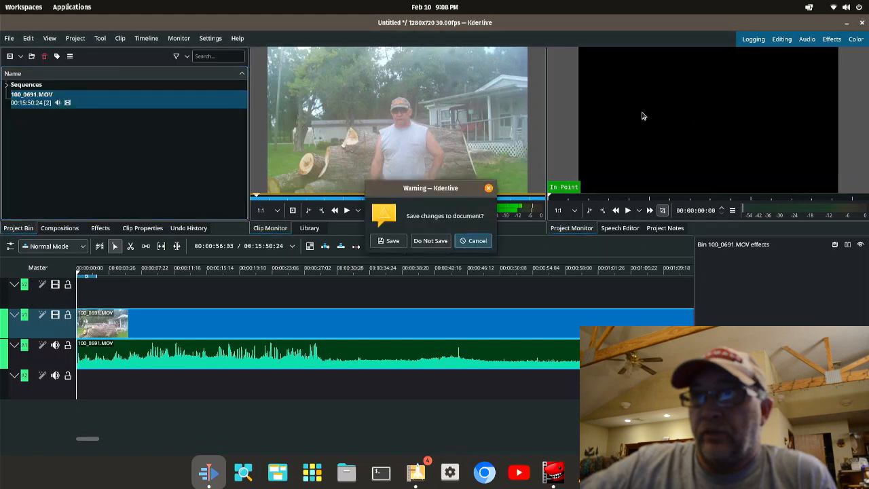
{"action": "left_click", "coordinate": [438, 243]}
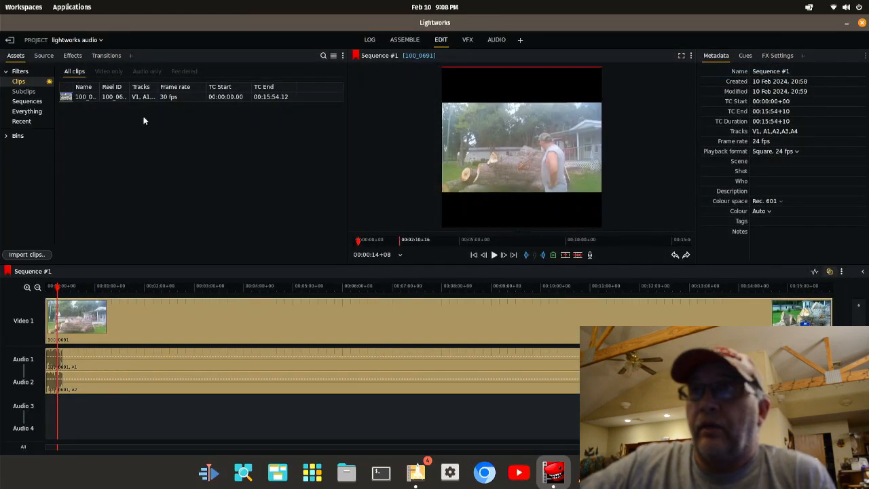
- In Lightworks, import the rendered "kdenlive lightworks audio" file from the first "Cutting wood" folder in the home directory's Videos folder
{"action": "left_click", "coordinate": [39, 256]}
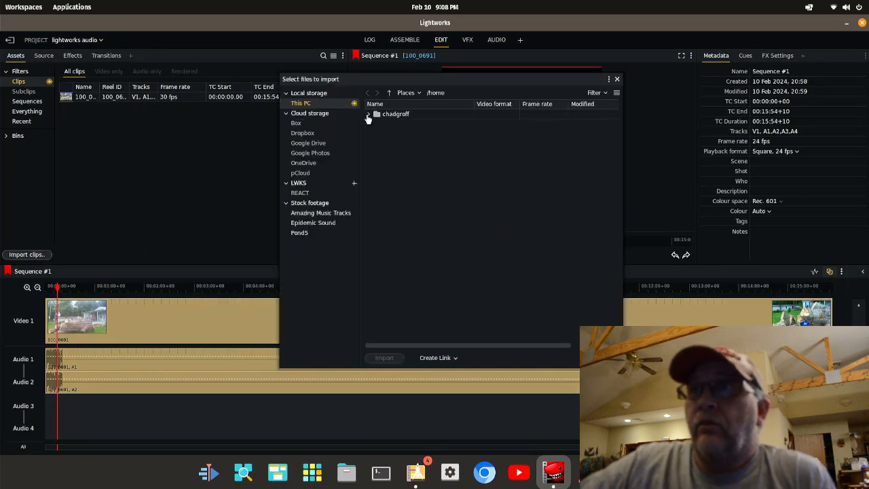
{"action": "left_click", "coordinate": [368, 115]}
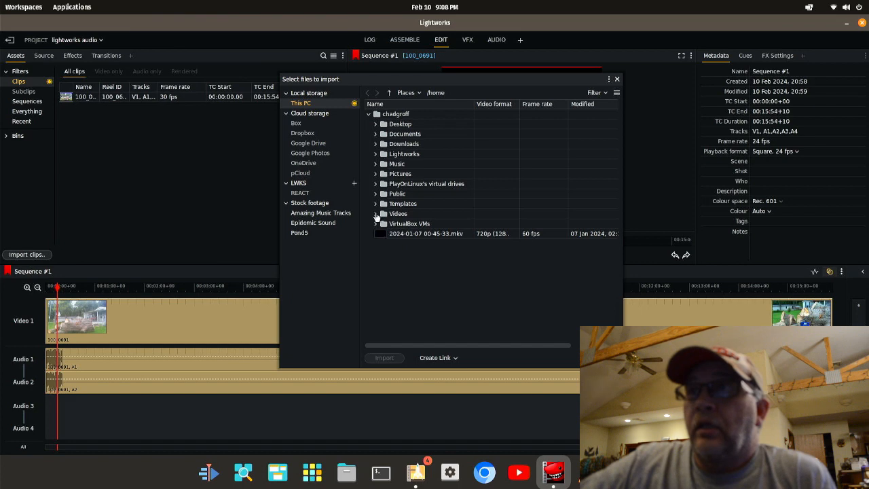
{"action": "left_click", "coordinate": [375, 214]}
{"action": "scroll", "coordinate": [469, 224], "scroll_direction": "down", "scroll_amount": 5}
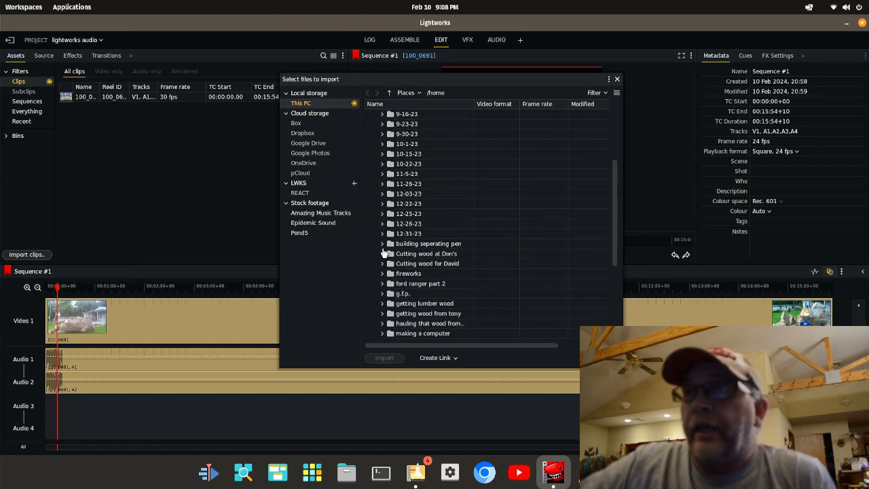
{"action": "left_click", "coordinate": [382, 253]}
{"action": "scroll", "coordinate": [519, 230], "scroll_direction": "down", "scroll_amount": 1}
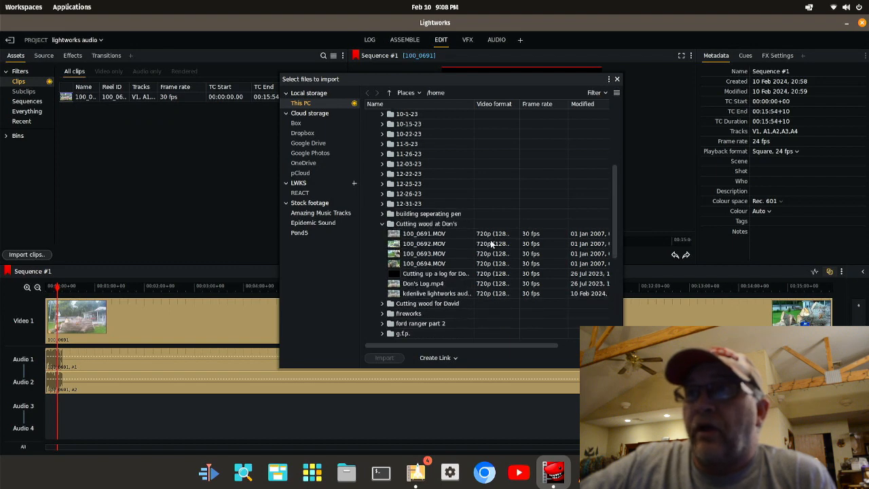
{"action": "left_click", "coordinate": [431, 293]}
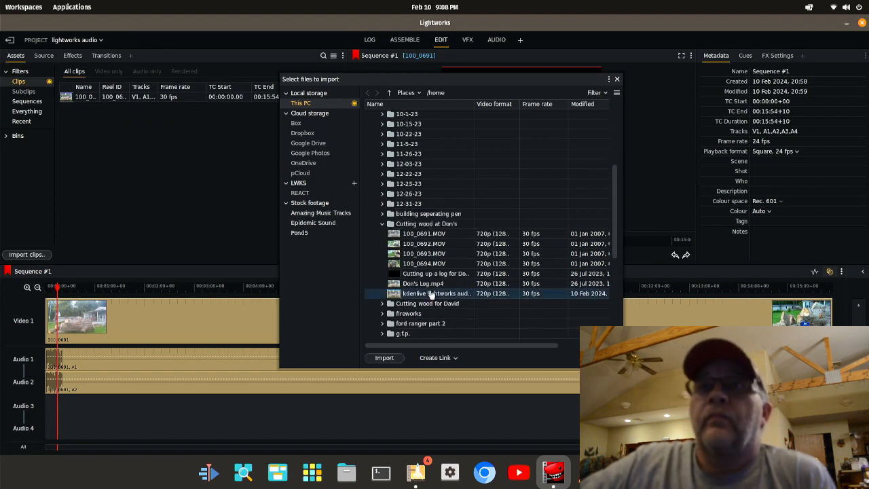
{"action": "left_click", "coordinate": [384, 358]}
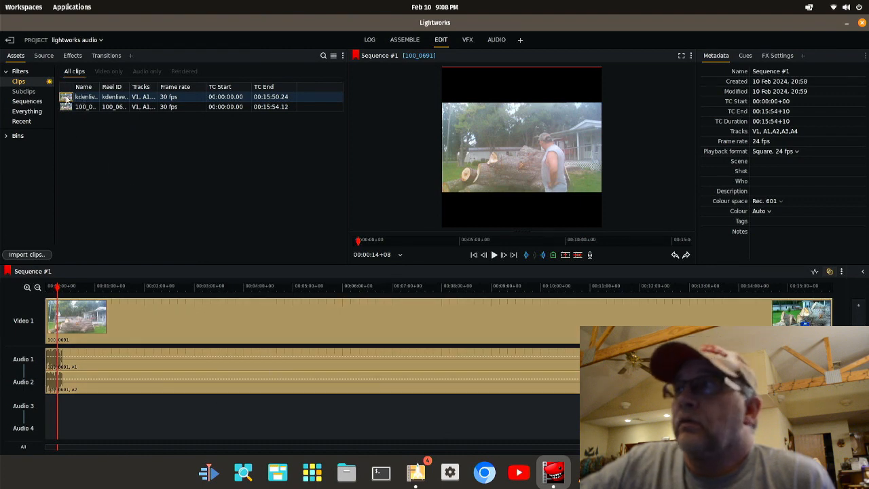
- Append the kdenlive lightworks audio clip after 100_0691 on the Sequence #1 timeline, and play its opening seconds to check the audio
{"action": "mouse_move", "coordinate": [57, 287]}
{"action": "left_mouse_down"}
{"action": "mouse_move", "coordinate": [832, 286]}
{"action": "mouse_move", "coordinate": [46, 287]}
{"action": "left_mouse_up"}
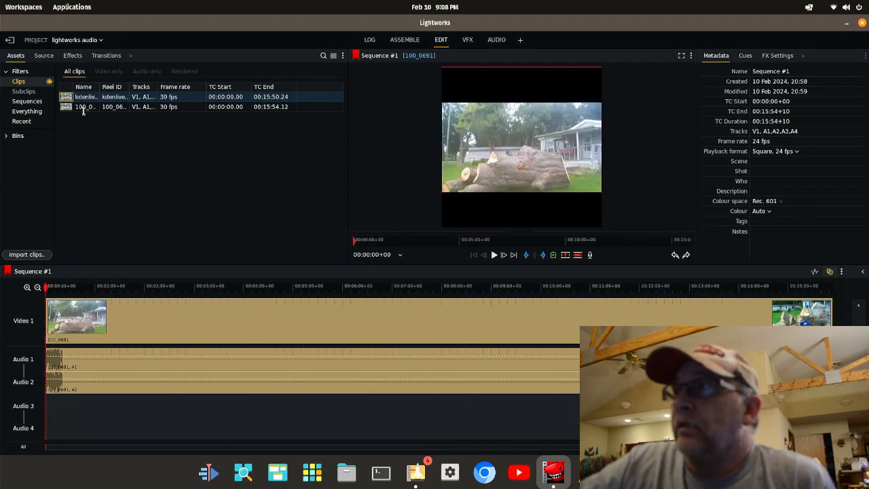
{"action": "left_click_drag", "start_coordinate": [64, 99], "coordinate": [858, 319]}
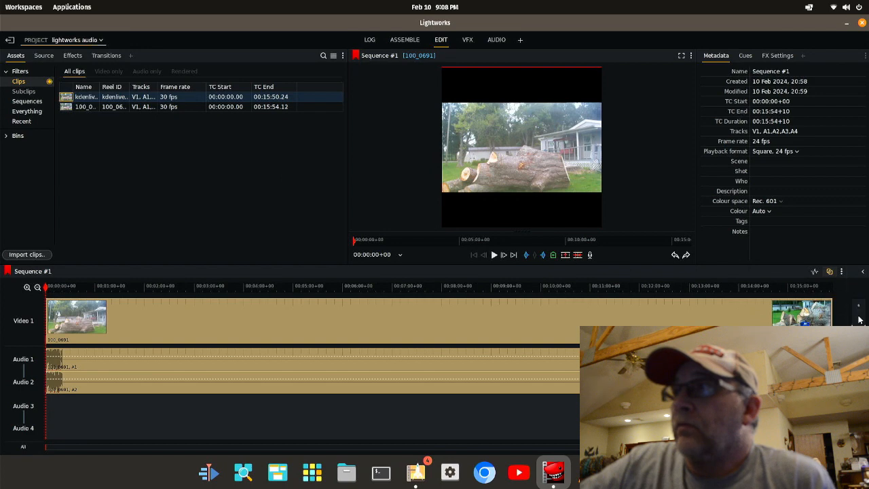
{"action": "left_click", "coordinate": [862, 272]}
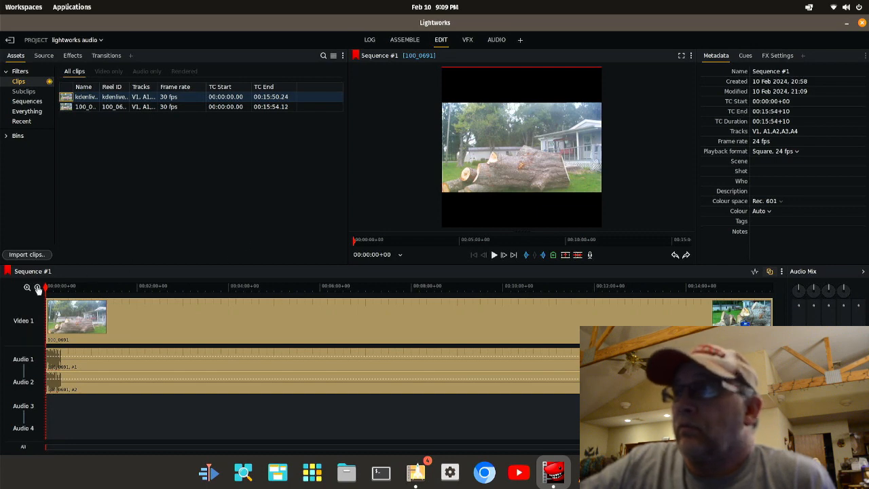
{"action": "mouse_move", "coordinate": [68, 99]}
{"action": "left_mouse_down"}
{"action": "mouse_move", "coordinate": [737, 312]}
{"action": "mouse_move", "coordinate": [656, 314]}
{"action": "mouse_move", "coordinate": [776, 322]}
{"action": "mouse_move", "coordinate": [767, 325]}
{"action": "left_mouse_up"}
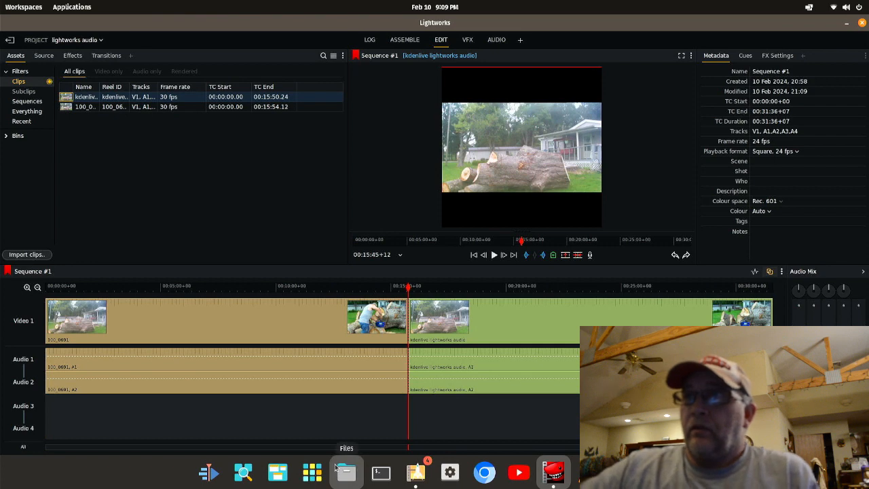
{"action": "key", "text": "space"}
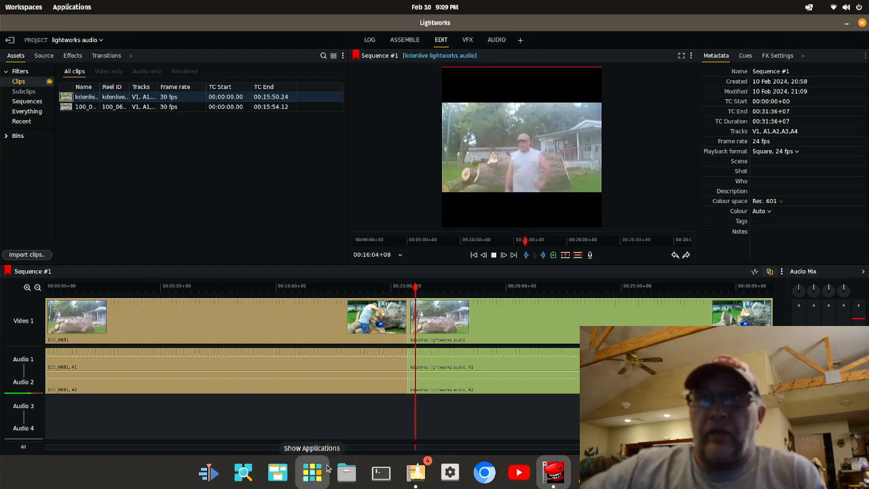
{"action": "key", "text": "space"}
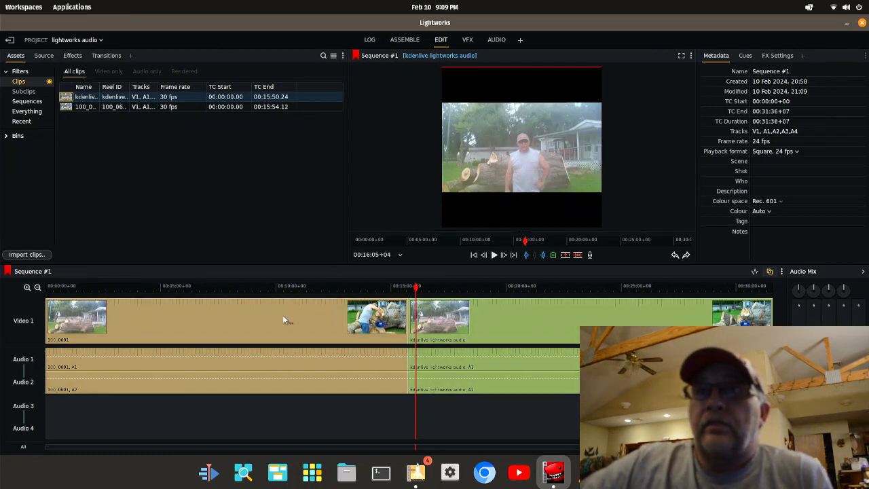
- Delete the 100_0691 segment from the Sequence #1 timeline, and play the remaining clip from its start to check the audio
{"action": "right_click", "coordinate": [172, 329]}
{"action": "left_click", "coordinate": [226, 288]}
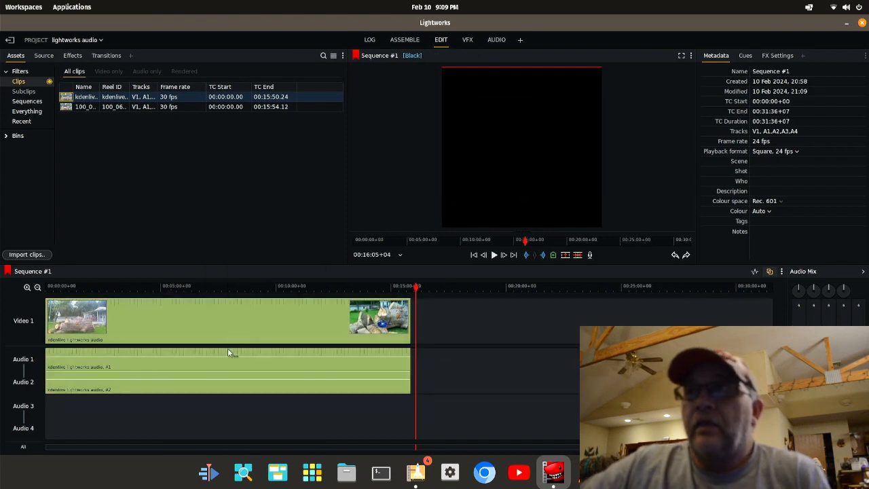
{"action": "left_click", "coordinate": [63, 319]}
{"action": "left_click_drag", "start_coordinate": [63, 319], "coordinate": [43, 319]}
{"action": "key", "text": "space"}
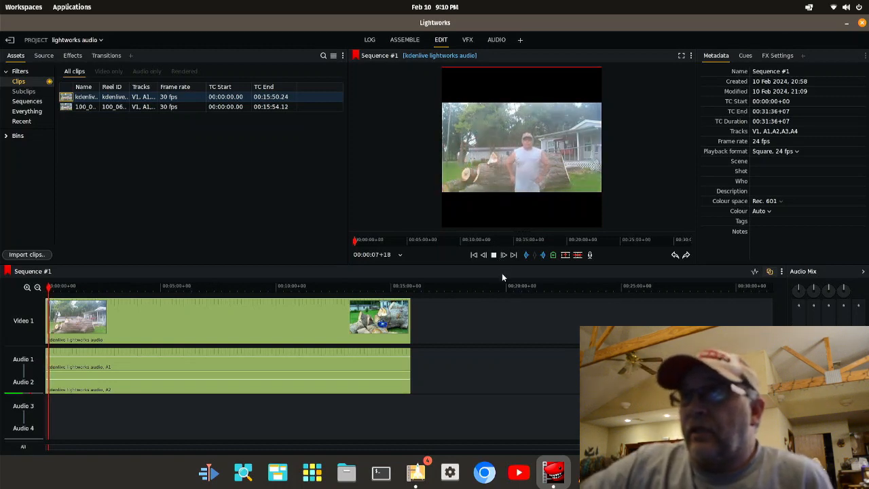
{"action": "key", "text": "space"}
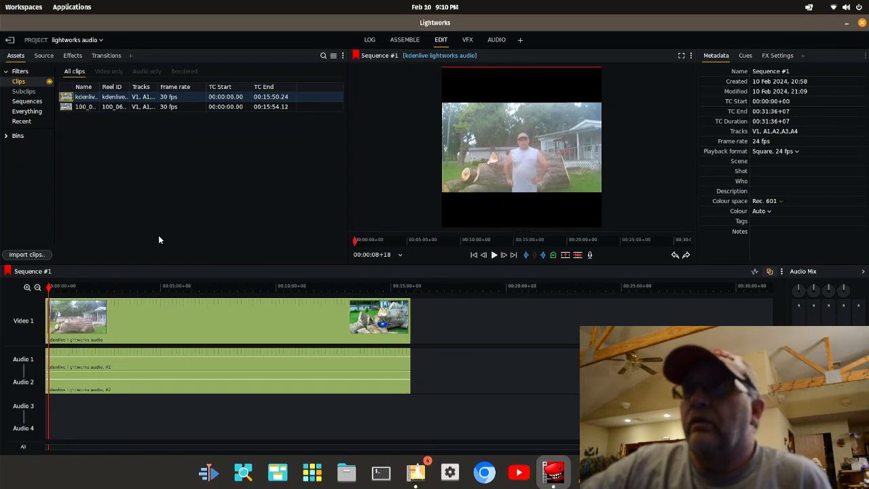
- Delete the kdenlive lightworks audio clip from the Sequence #1 timeline, and close Lightworks
{"action": "right_click", "coordinate": [175, 311]}
{"action": "left_click", "coordinate": [213, 290]}
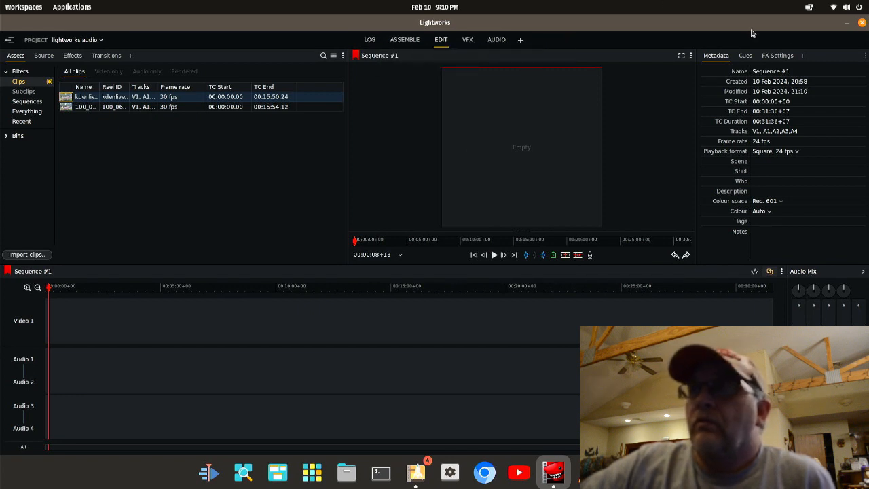
{"action": "left_click", "coordinate": [861, 29]}
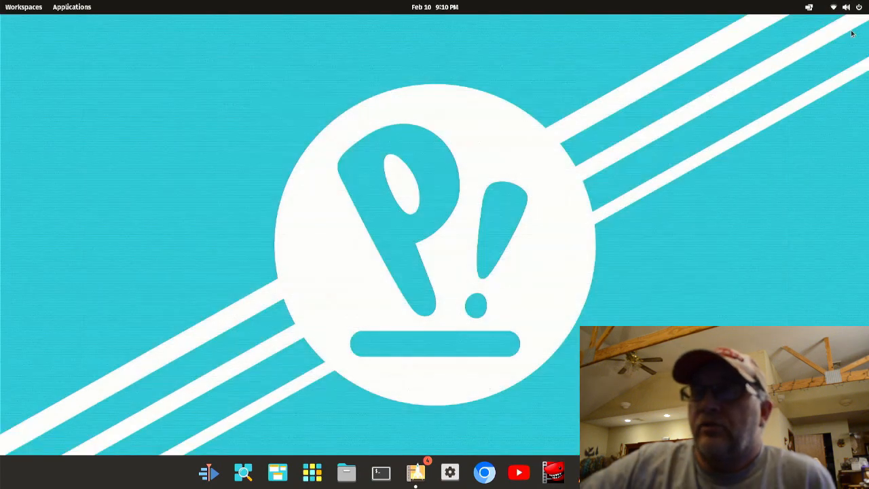
- Reopen Lightworks and create a new project named "kdenlive audio"
{"action": "left_click", "coordinate": [553, 469]}
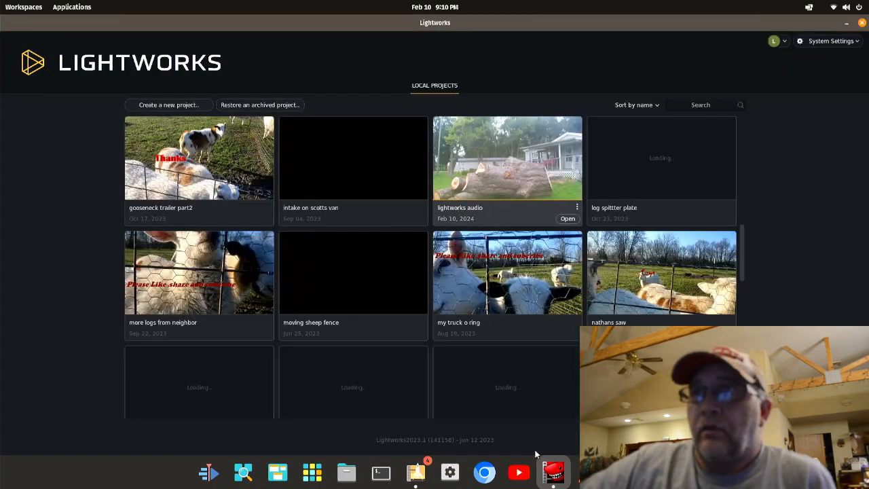
{"action": "left_click", "coordinate": [190, 105]}
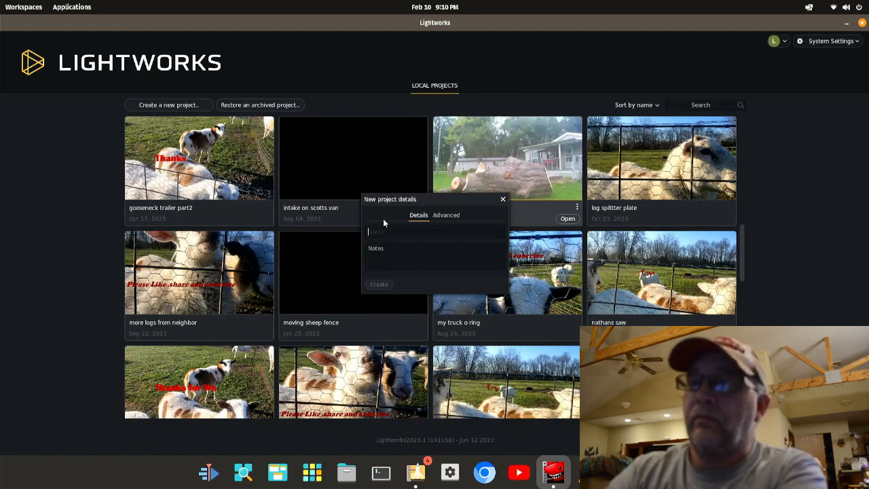
{"action": "type", "text": "kdenlive audio"}
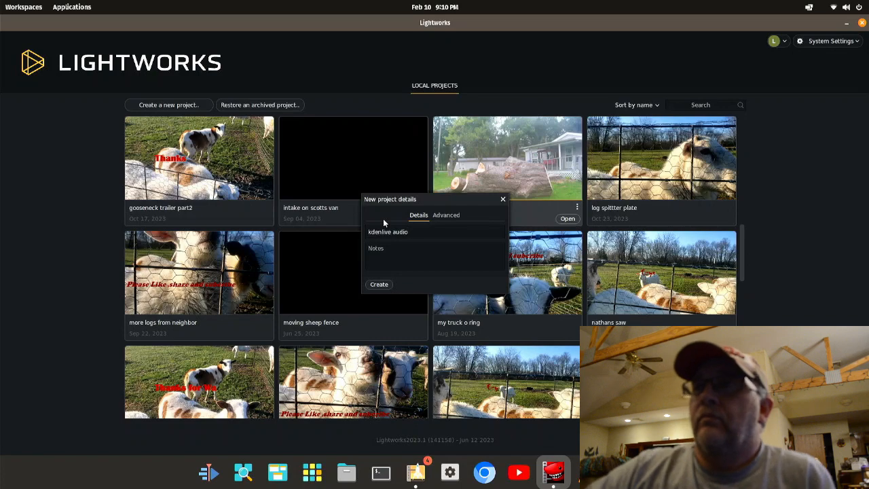
{"action": "left_click", "coordinate": [378, 285]}
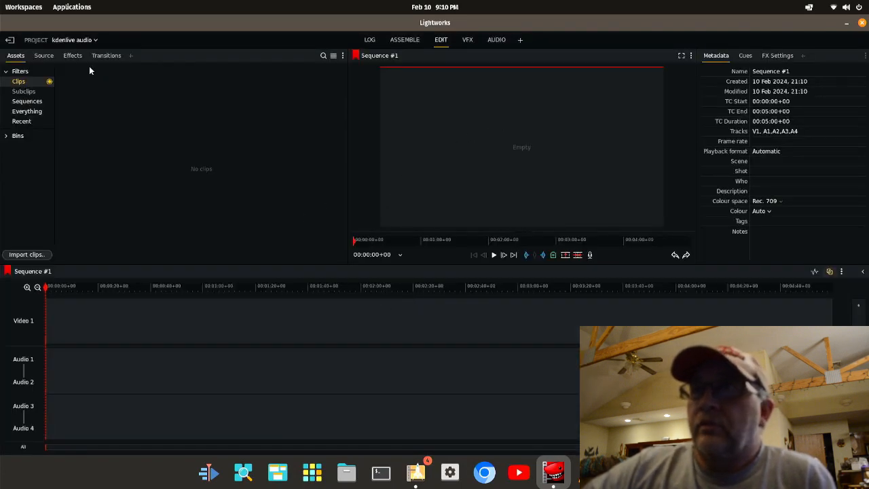
- Import "kdenlive lightworks audio" from the first "Cutting wood" folder in the home directory's Videos folder, and place it at the start of Sequence #1
{"action": "left_click", "coordinate": [26, 254]}
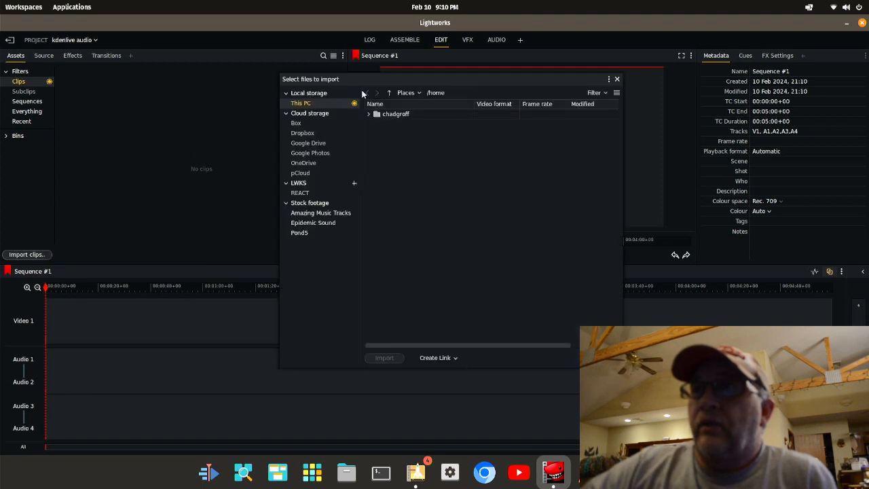
{"action": "left_click", "coordinate": [369, 114]}
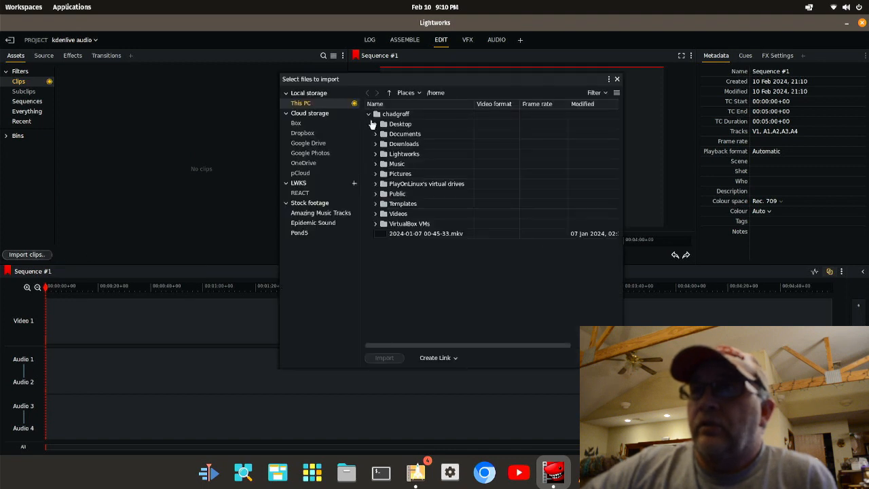
{"action": "left_click", "coordinate": [376, 214]}
{"action": "scroll", "coordinate": [457, 246], "scroll_direction": "down", "scroll_amount": 5}
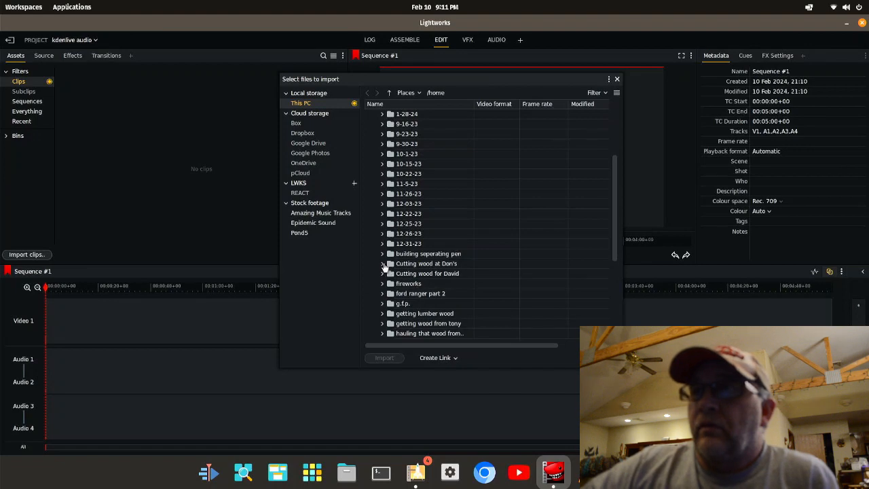
{"action": "left_click", "coordinate": [382, 264]}
{"action": "scroll", "coordinate": [494, 279], "scroll_direction": "down", "scroll_amount": 2}
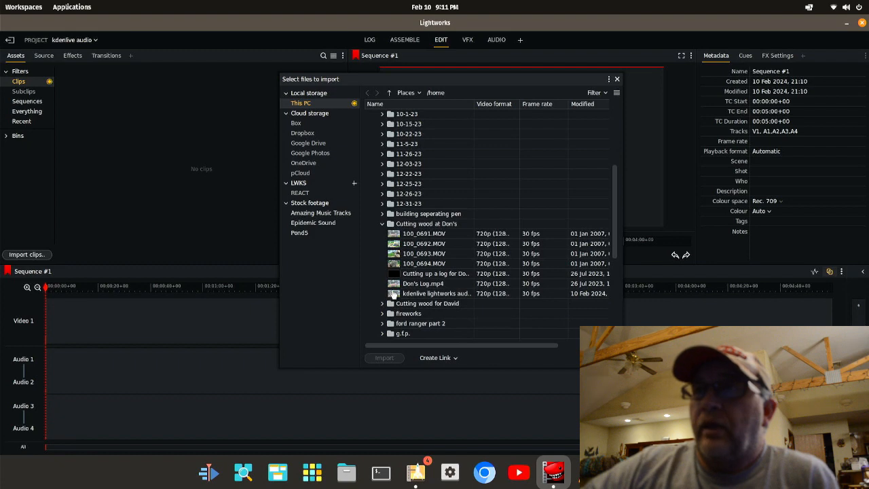
{"action": "left_click", "coordinate": [394, 294]}
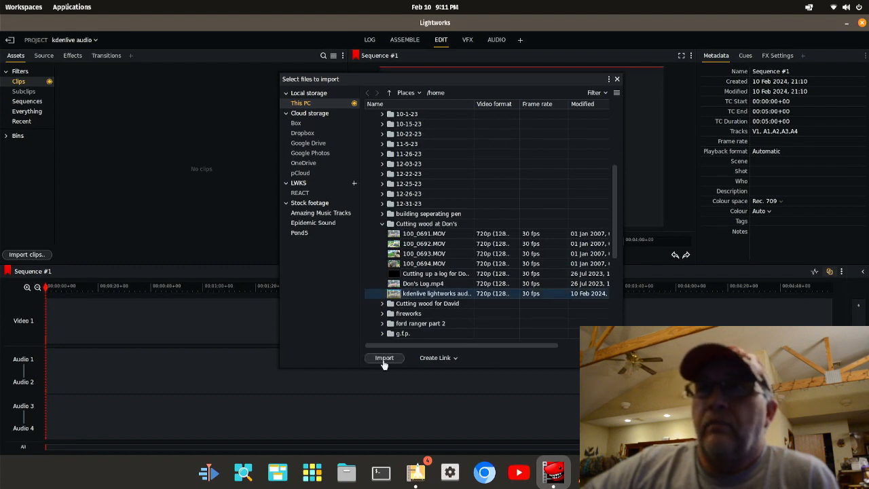
{"action": "left_click", "coordinate": [384, 357]}
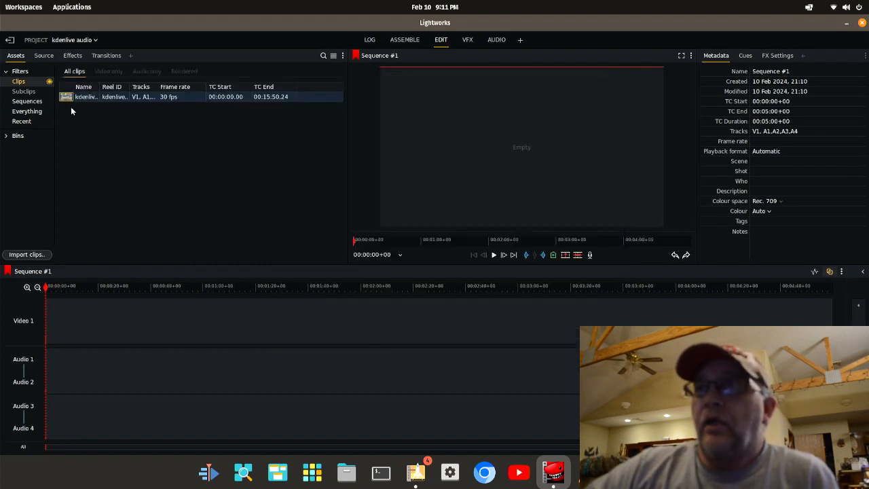
{"action": "left_click_drag", "start_coordinate": [65, 99], "coordinate": [45, 322]}
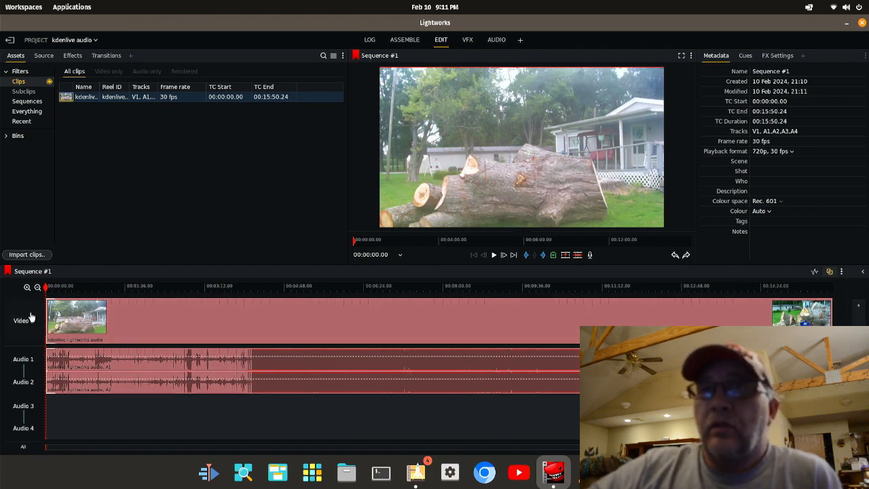
- Add a second video track to Sequence #1, and move the clip's audio from Audio 1 and 2 down to Audio 3 and 4
{"action": "right_click", "coordinate": [172, 317]}
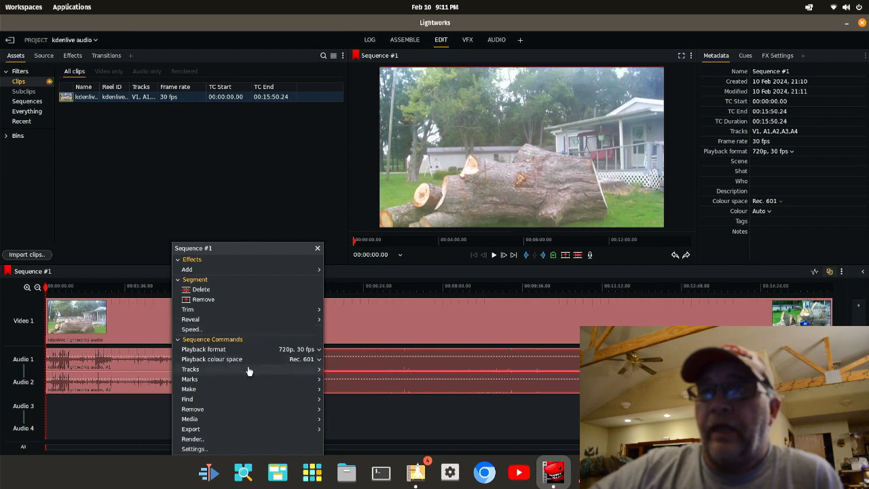
{"action": "mouse_move", "coordinate": [243, 369]}
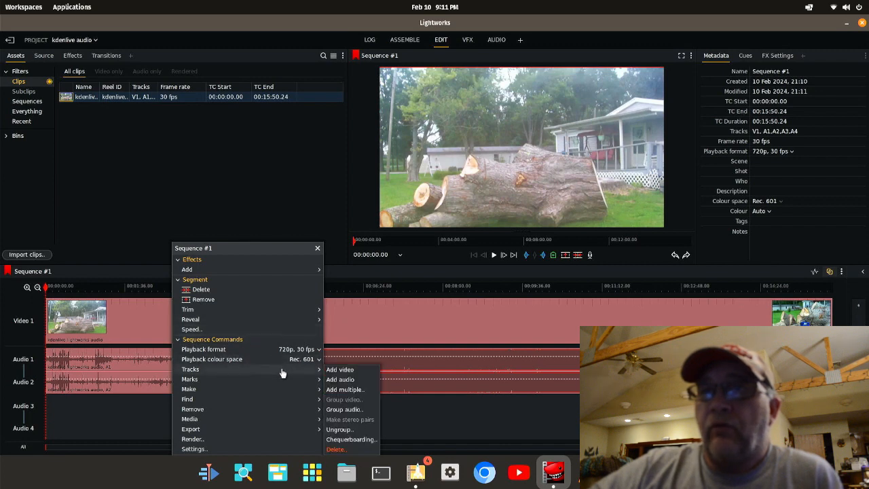
{"action": "left_click", "coordinate": [340, 371]}
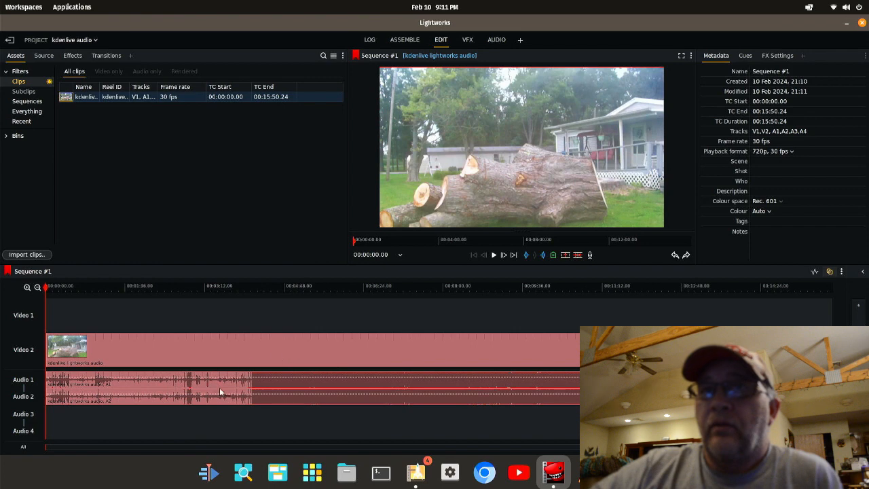
{"action": "left_click_drag", "start_coordinate": [221, 388], "coordinate": [222, 413]}
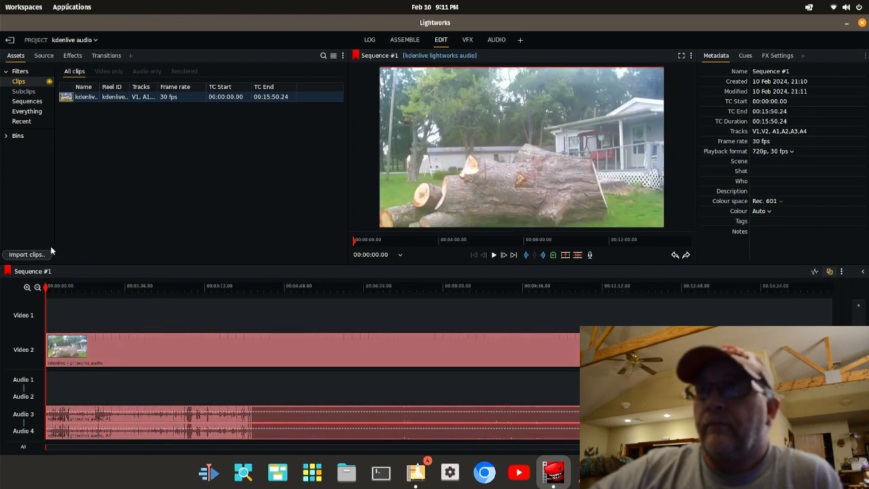
- Import 100_0691.MOV from the same "Cutting wood" folder, and place it at the start of Video 1 with its audio on Audio 1 and 2
{"action": "left_click", "coordinate": [26, 254]}
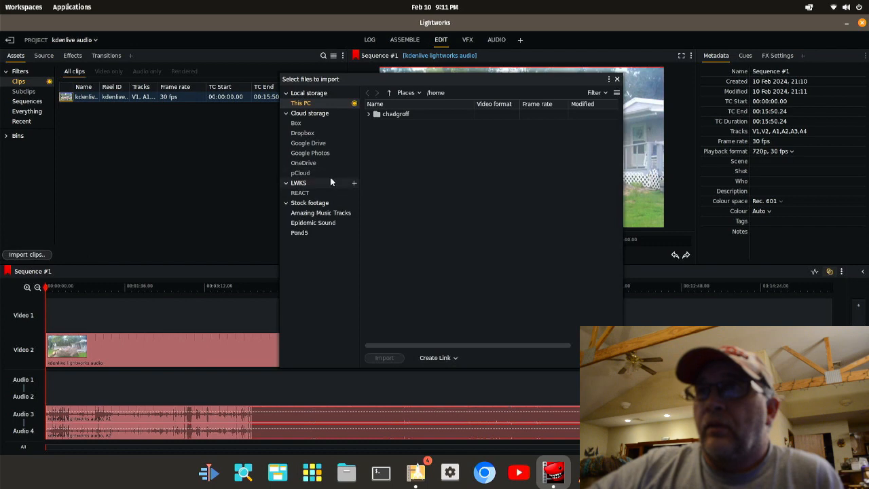
{"action": "left_click", "coordinate": [370, 114]}
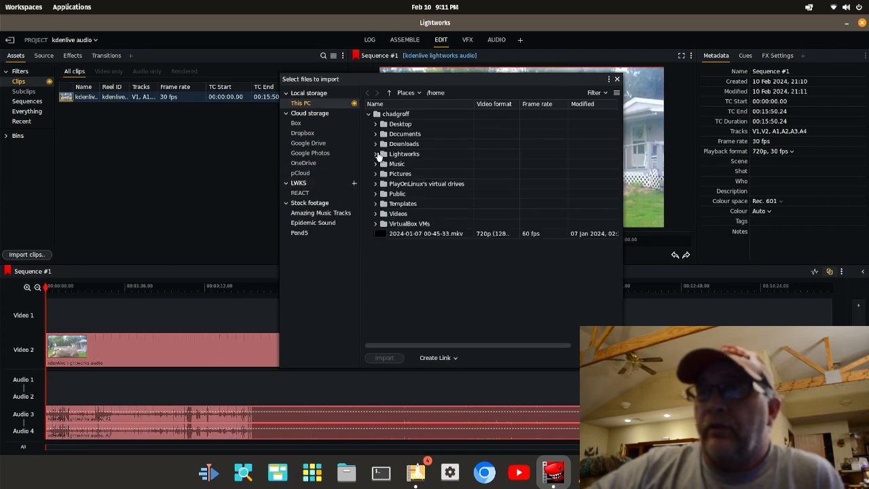
{"action": "left_click", "coordinate": [375, 213]}
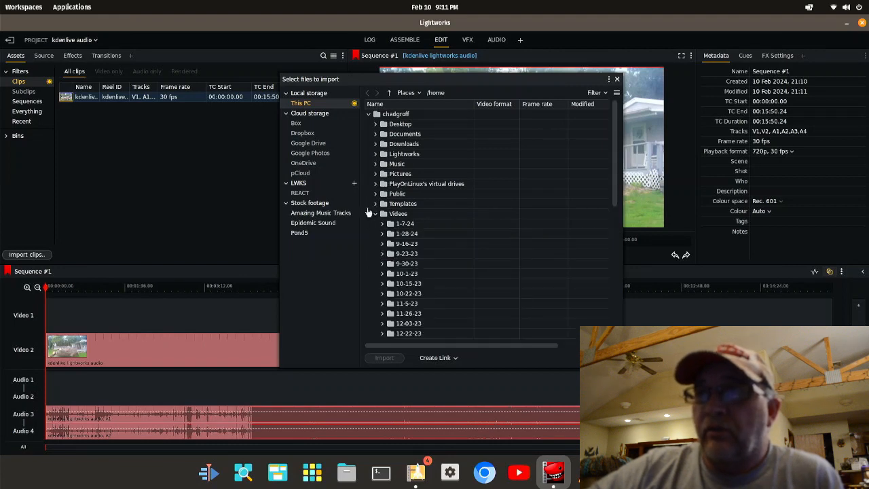
{"action": "scroll", "coordinate": [483, 290], "scroll_direction": "down", "scroll_amount": 5}
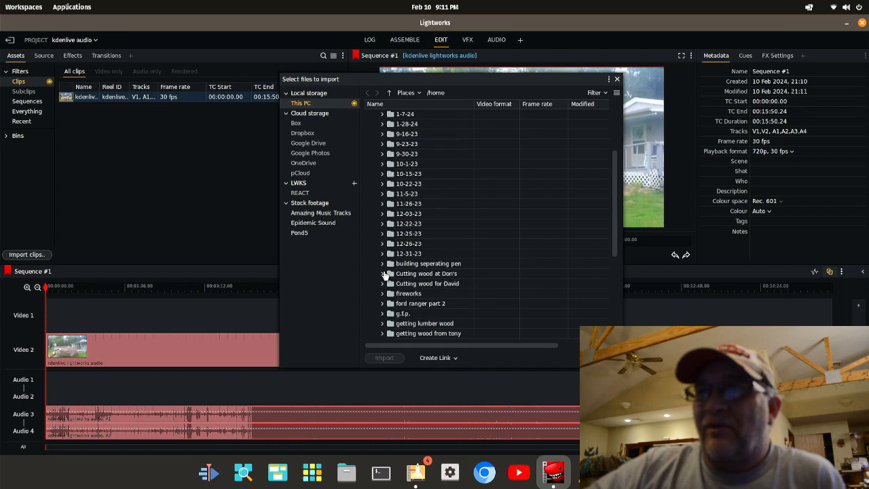
{"action": "left_click", "coordinate": [382, 273]}
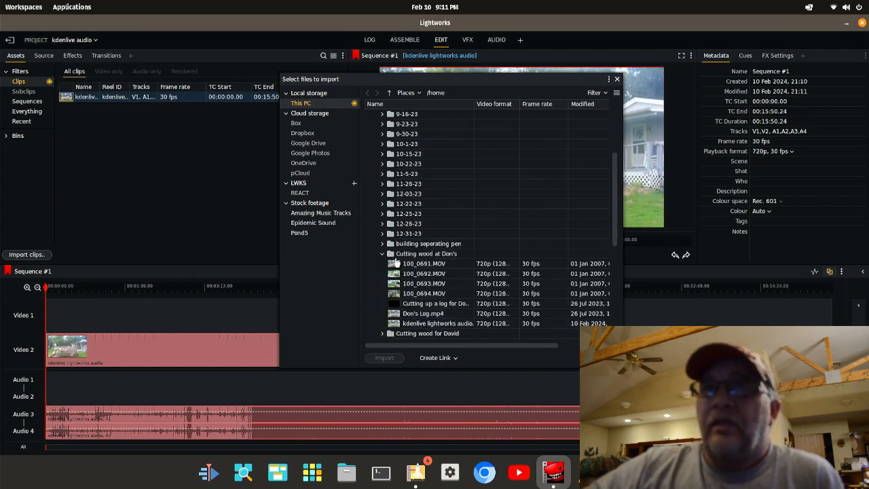
{"action": "left_click", "coordinate": [397, 263]}
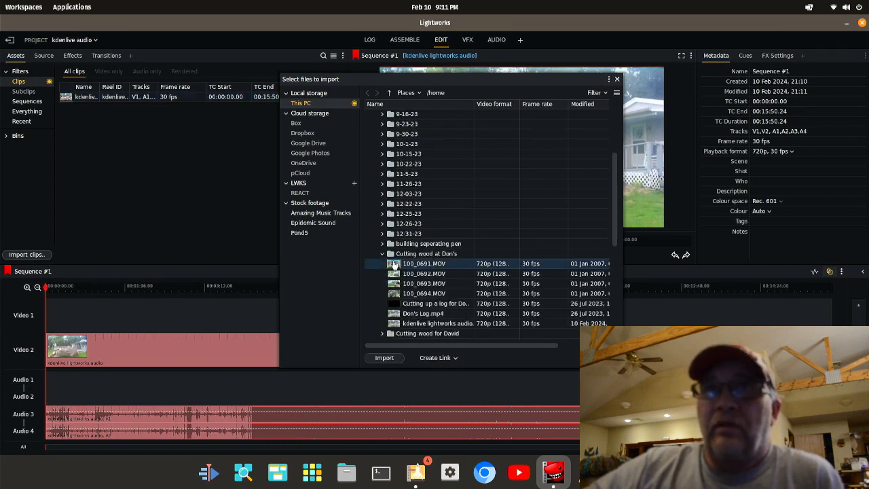
{"action": "left_click", "coordinate": [384, 358]}
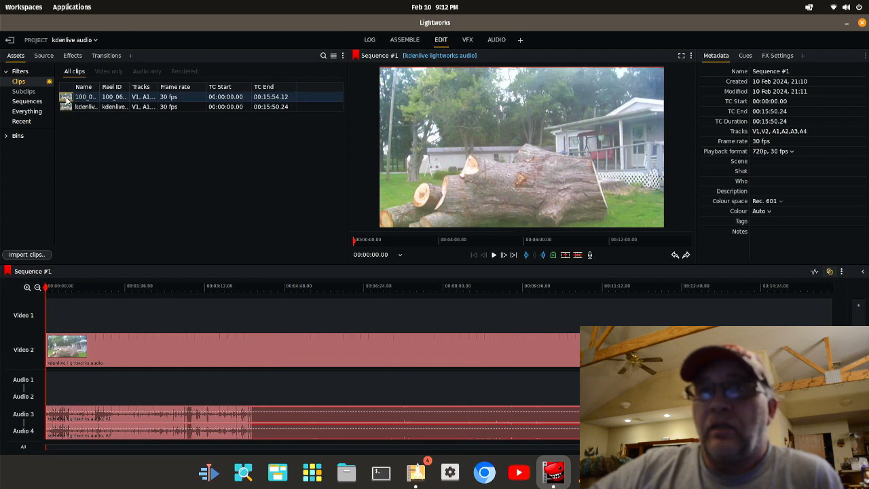
{"action": "left_click_drag", "start_coordinate": [68, 98], "coordinate": [48, 309]}
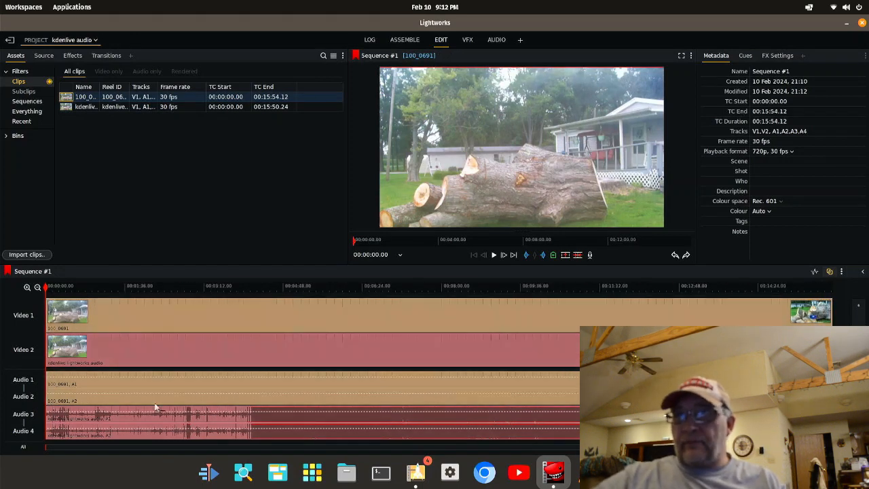